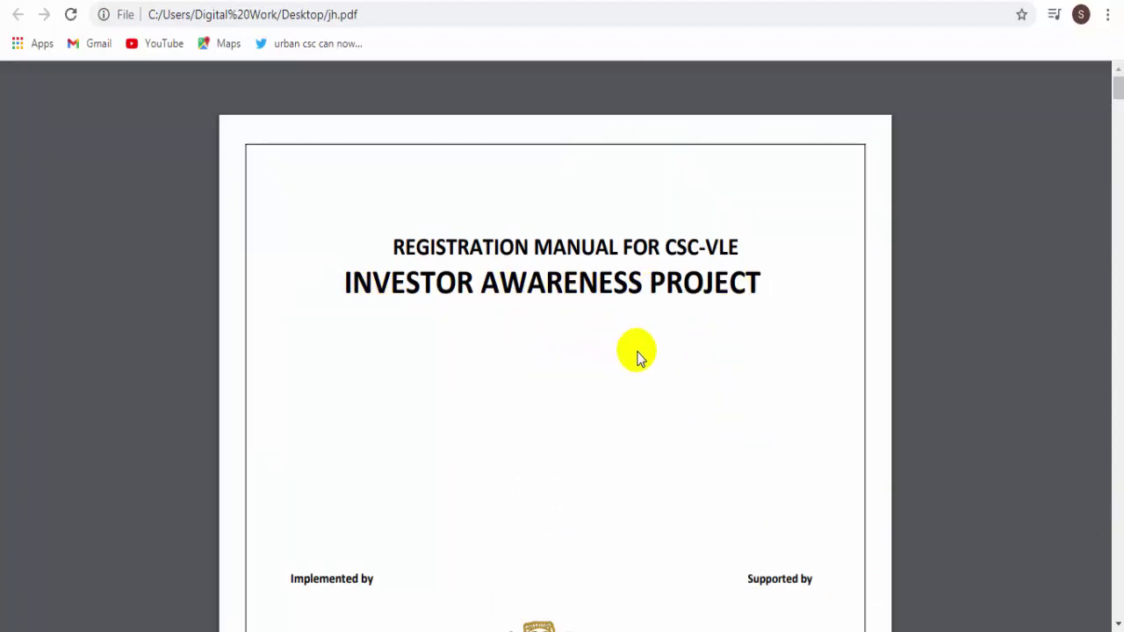
Read the Investor Awareness Project registration manual from its cover through the Step 1 and Step 2 login instructions.
{"action": "scroll", "coordinate": [665, 356], "scroll_direction": "down", "scroll_amount": 5}
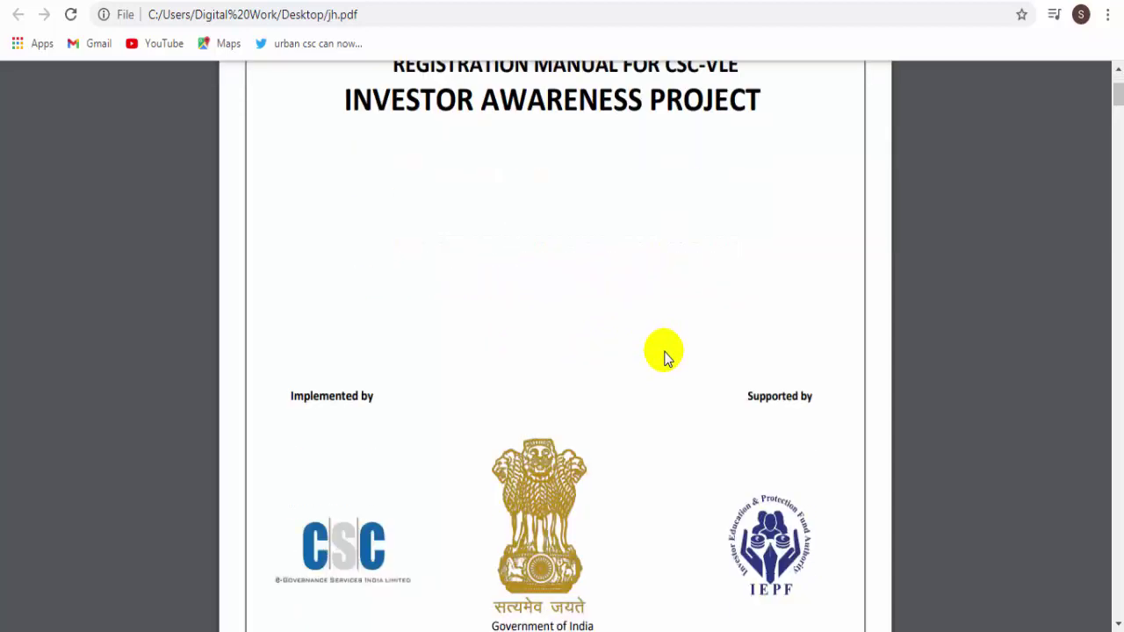
{"action": "scroll", "coordinate": [665, 356], "scroll_direction": "down", "scroll_amount": 1}
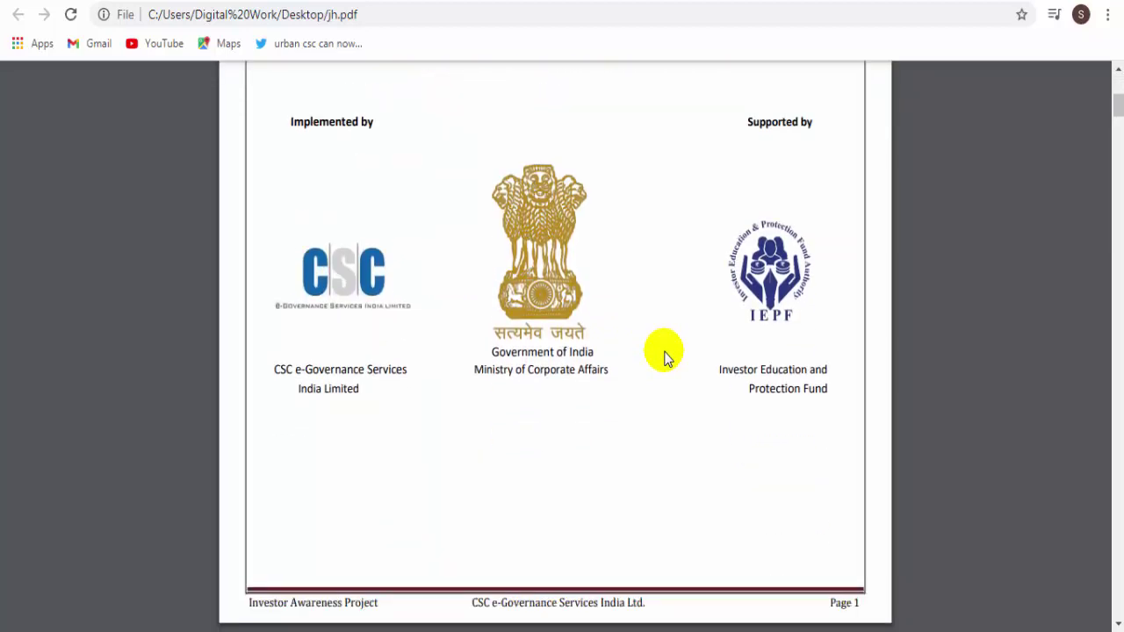
{"action": "scroll", "coordinate": [665, 356], "scroll_direction": "down", "scroll_amount": 1}
{"action": "scroll", "coordinate": [665, 356], "scroll_direction": "down", "scroll_amount": 2}
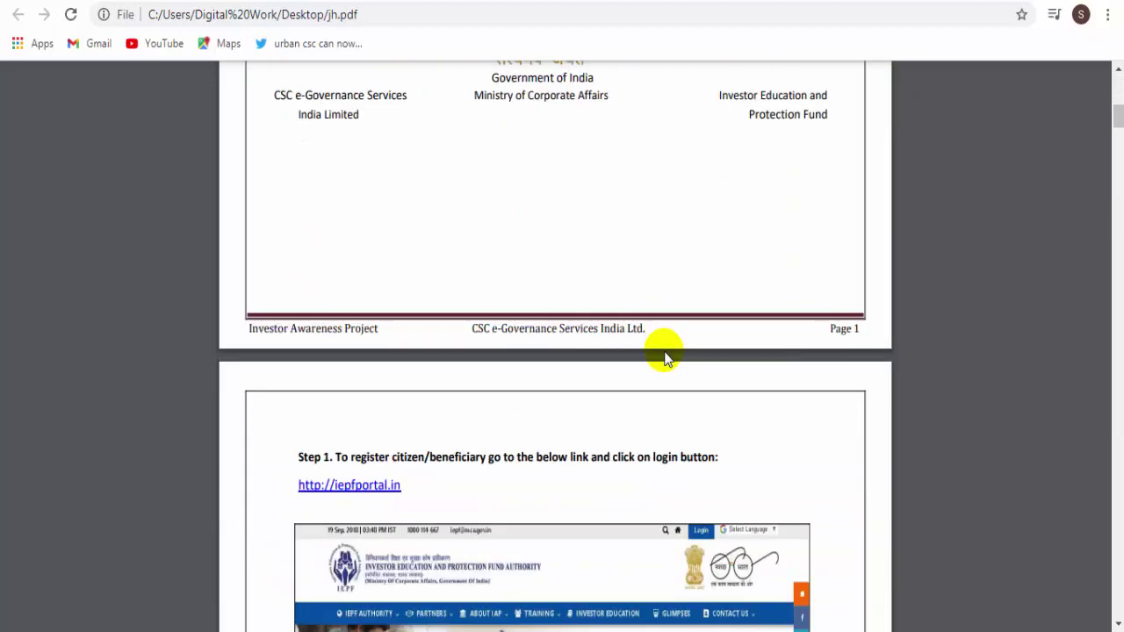
{"action": "scroll", "coordinate": [665, 356], "scroll_direction": "down", "scroll_amount": 5}
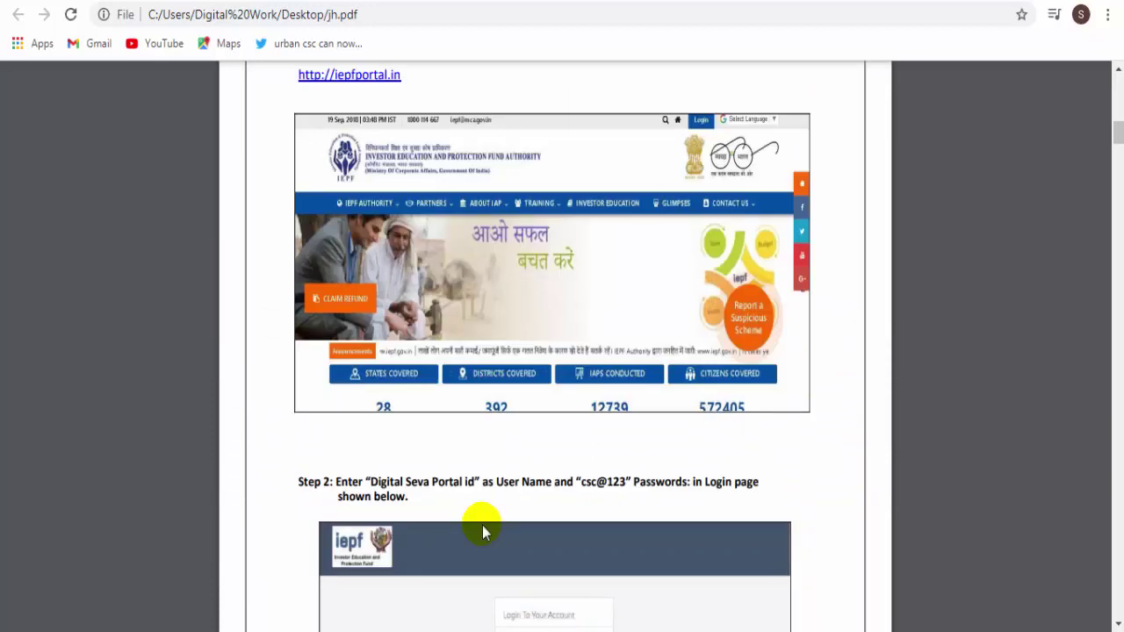
{"action": "scroll", "coordinate": [482, 526], "scroll_direction": "down", "scroll_amount": 1}
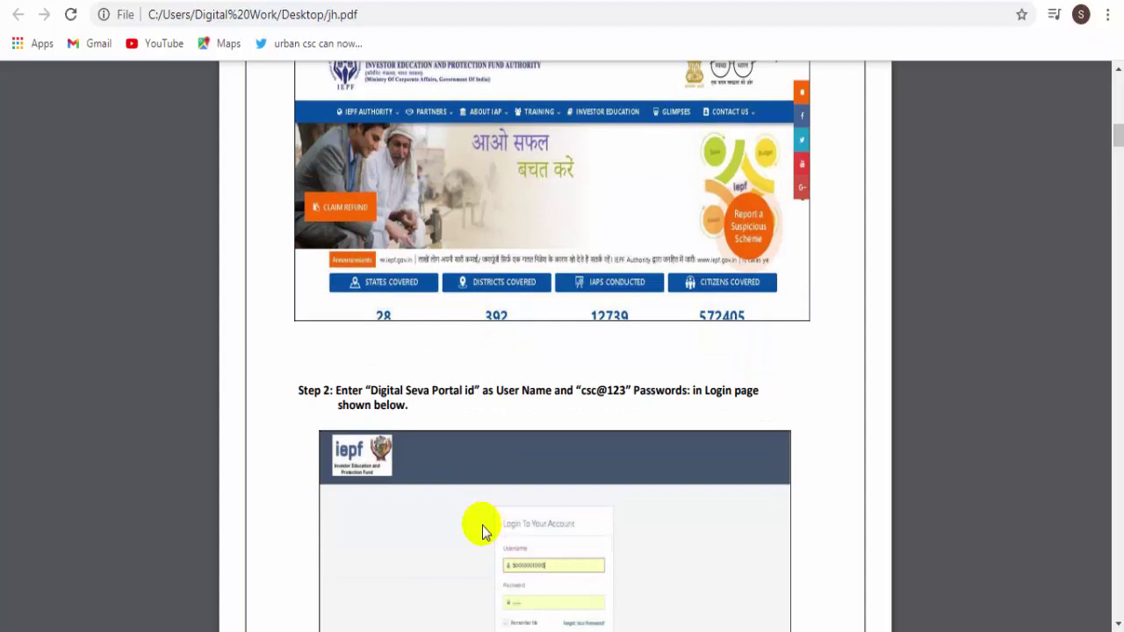
{"action": "scroll", "coordinate": [482, 526], "scroll_direction": "down", "scroll_amount": 1}
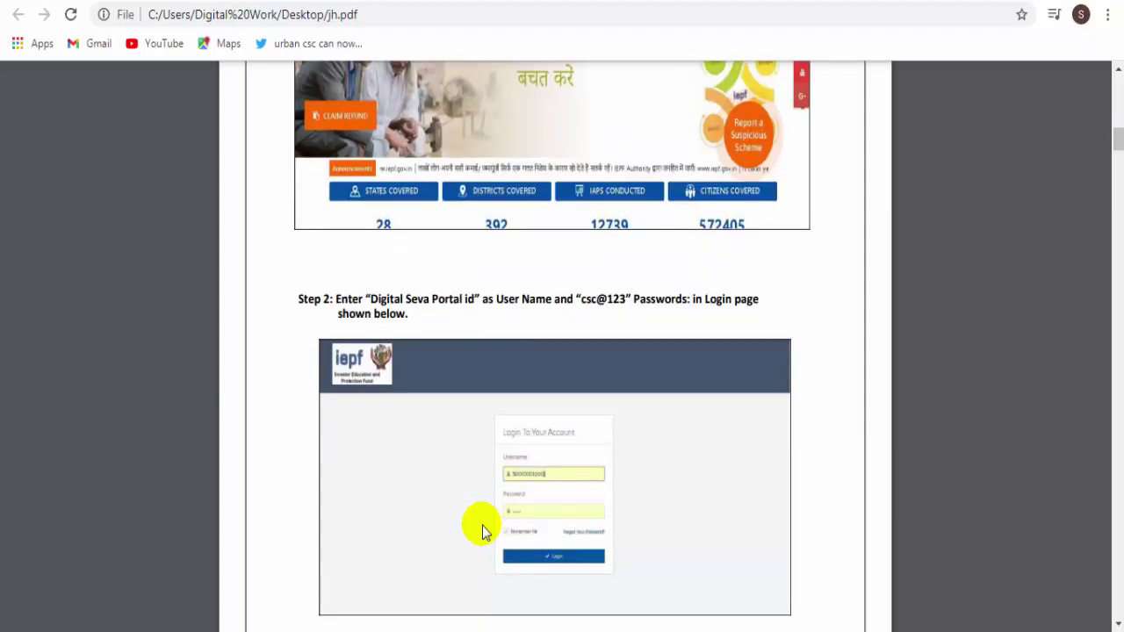
{"action": "scroll", "coordinate": [482, 525], "scroll_direction": "down", "scroll_amount": 1}
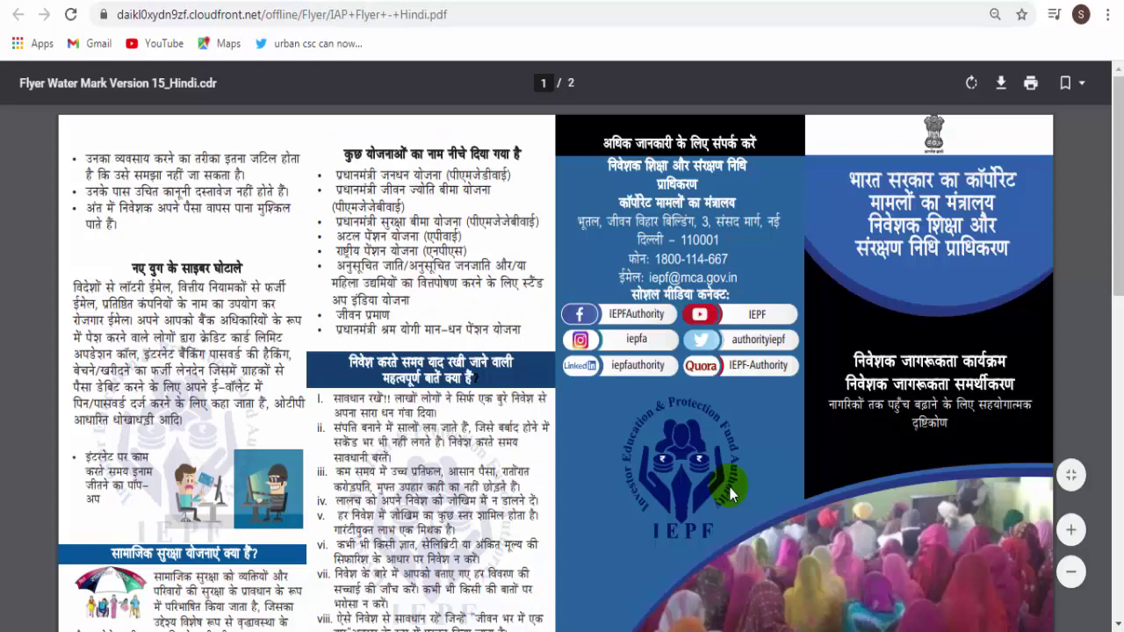
Read through the Hindi IAP flyer from its first page into the second page.
{"action": "scroll", "coordinate": [730, 492], "scroll_direction": "down", "scroll_amount": 1}
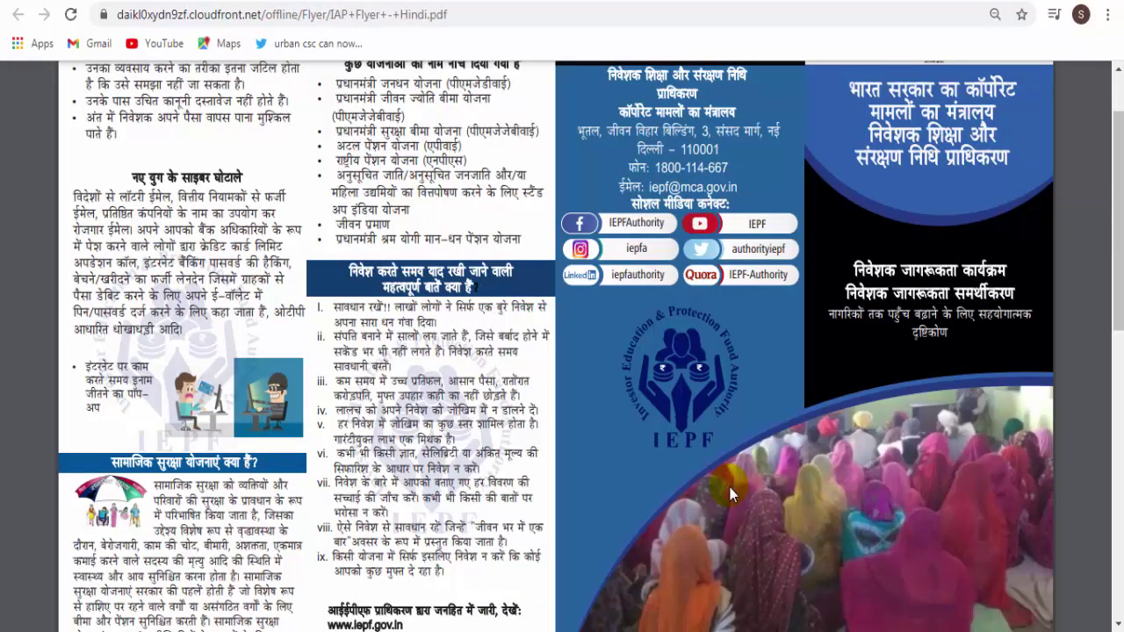
{"action": "scroll", "coordinate": [730, 487], "scroll_direction": "down", "scroll_amount": 1}
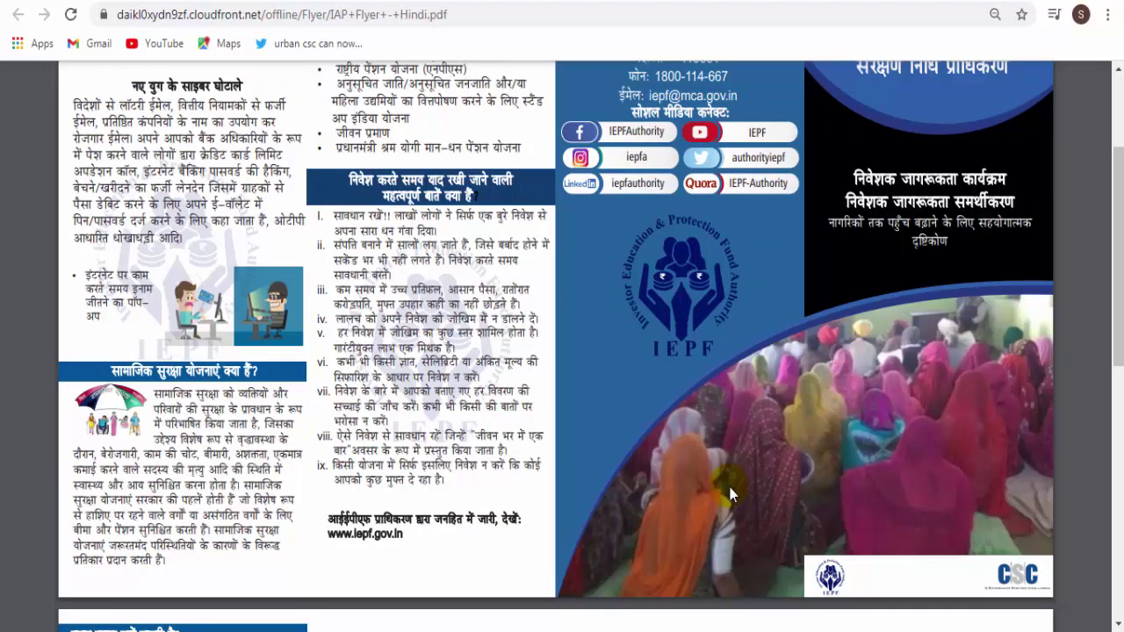
{"action": "scroll", "coordinate": [730, 495], "scroll_direction": "down", "scroll_amount": 2}
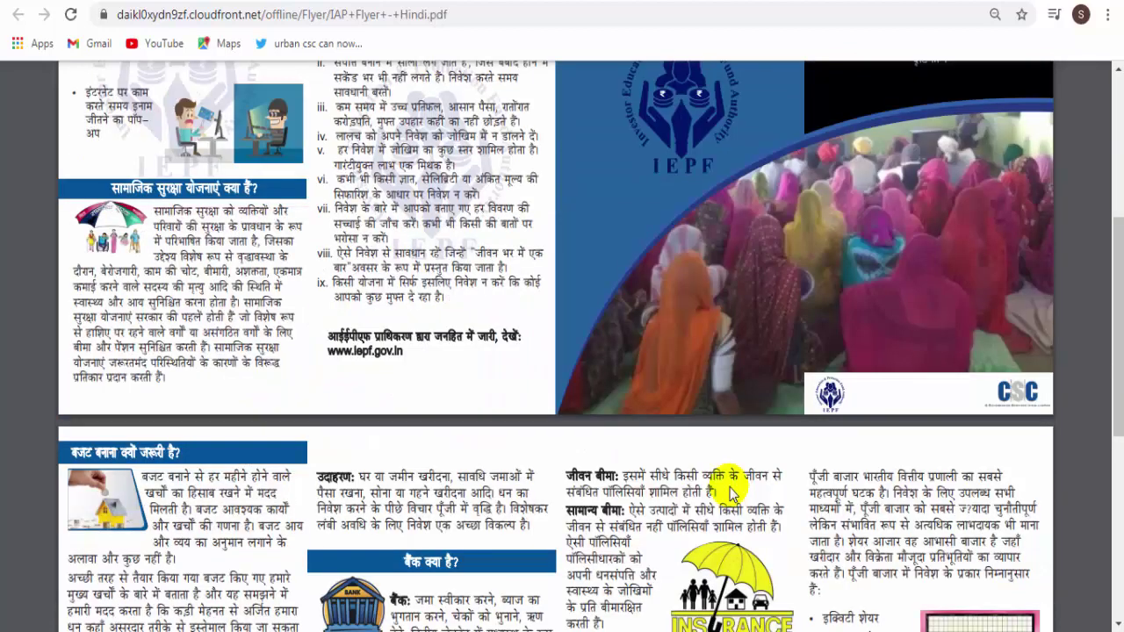
{"action": "scroll", "coordinate": [730, 495], "scroll_direction": "down", "scroll_amount": 1}
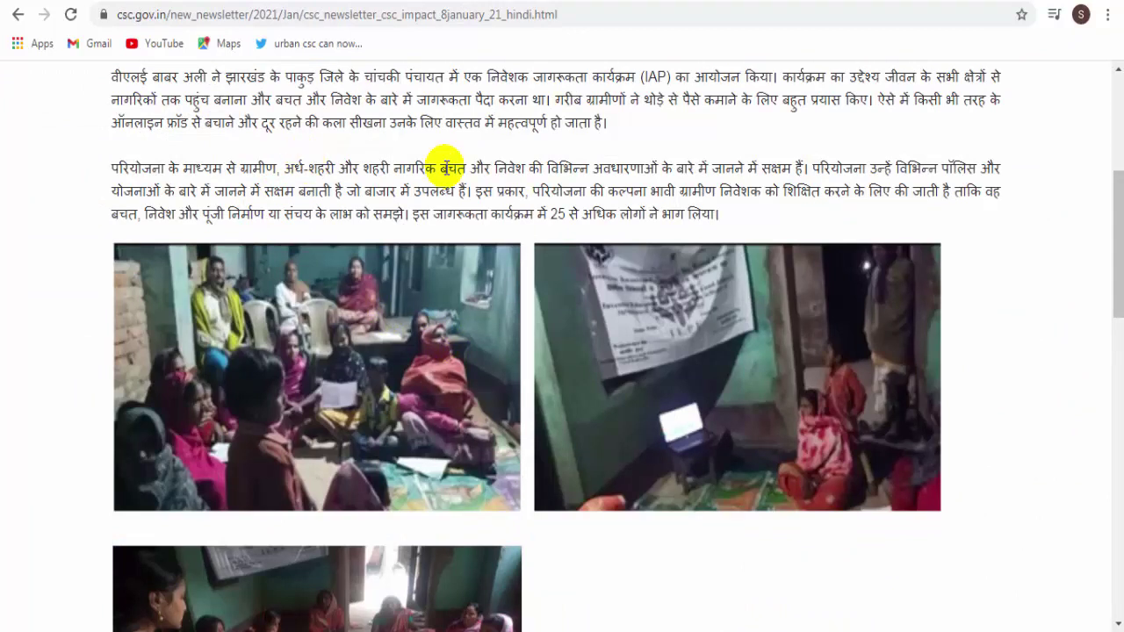
Examine the CSC newsletter article on the Investor Awareness Programme, including its second paragraph and event photos.
{"action": "left_click_drag", "start_coordinate": [446, 165], "coordinate": [509, 165]}
{"action": "left_click", "coordinate": [514, 166]}
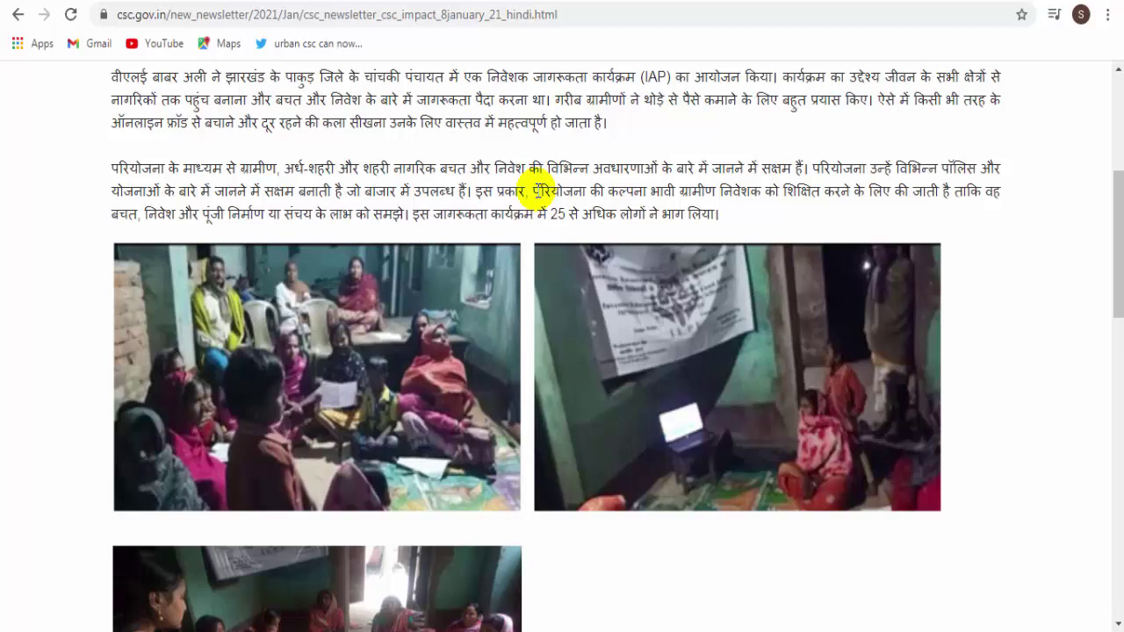
{"action": "scroll", "coordinate": [471, 366], "scroll_direction": "down", "scroll_amount": 1}
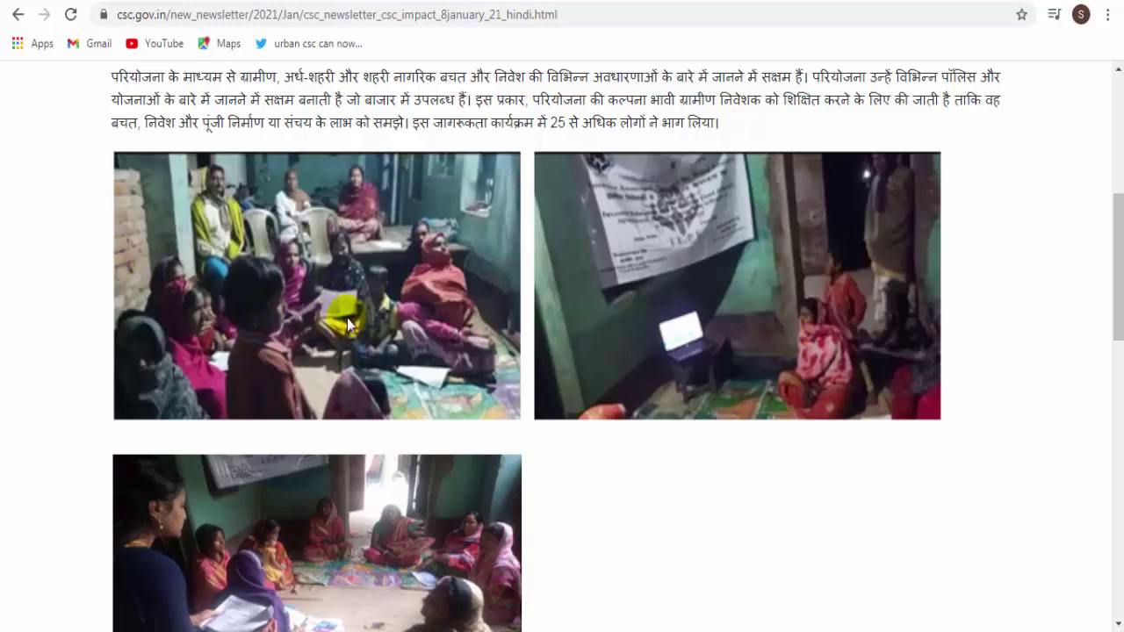
{"action": "scroll", "coordinate": [579, 325], "scroll_direction": "down", "scroll_amount": 1}
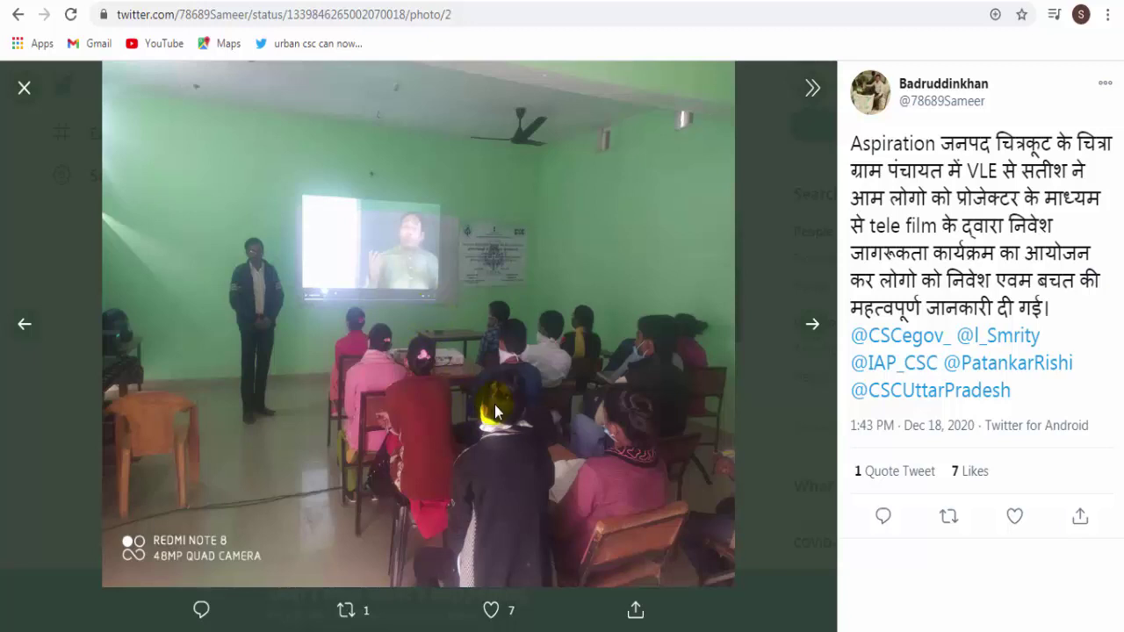
Browse back and forth through the tweet's photos of the projector-based investor awareness session.
{"action": "key", "text": "Right"}
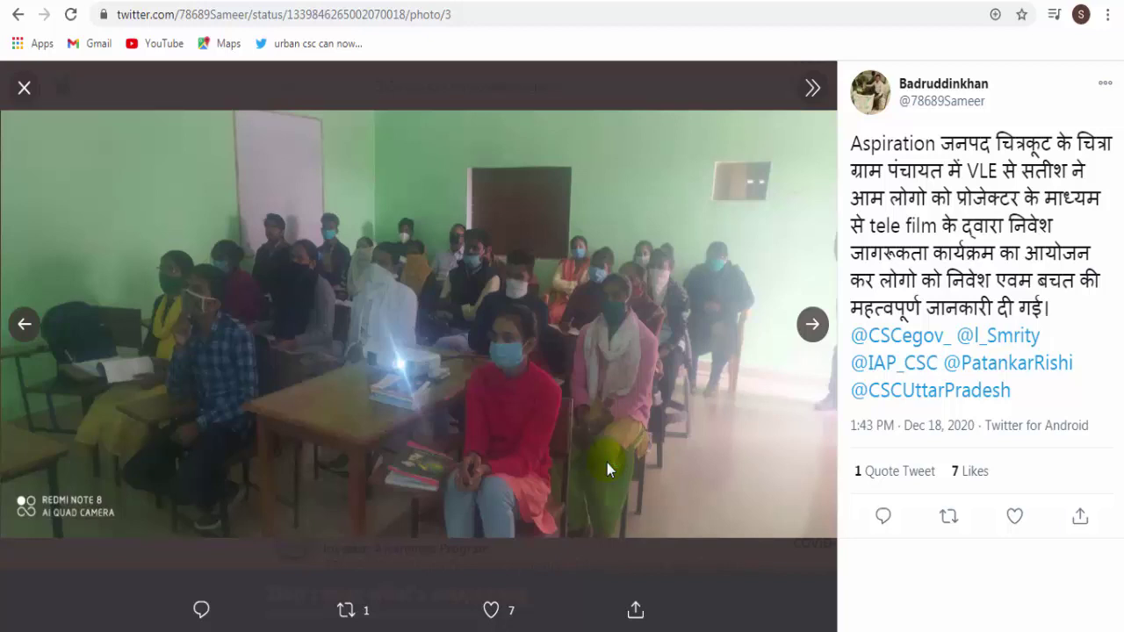
{"action": "left_click", "coordinate": [814, 325]}
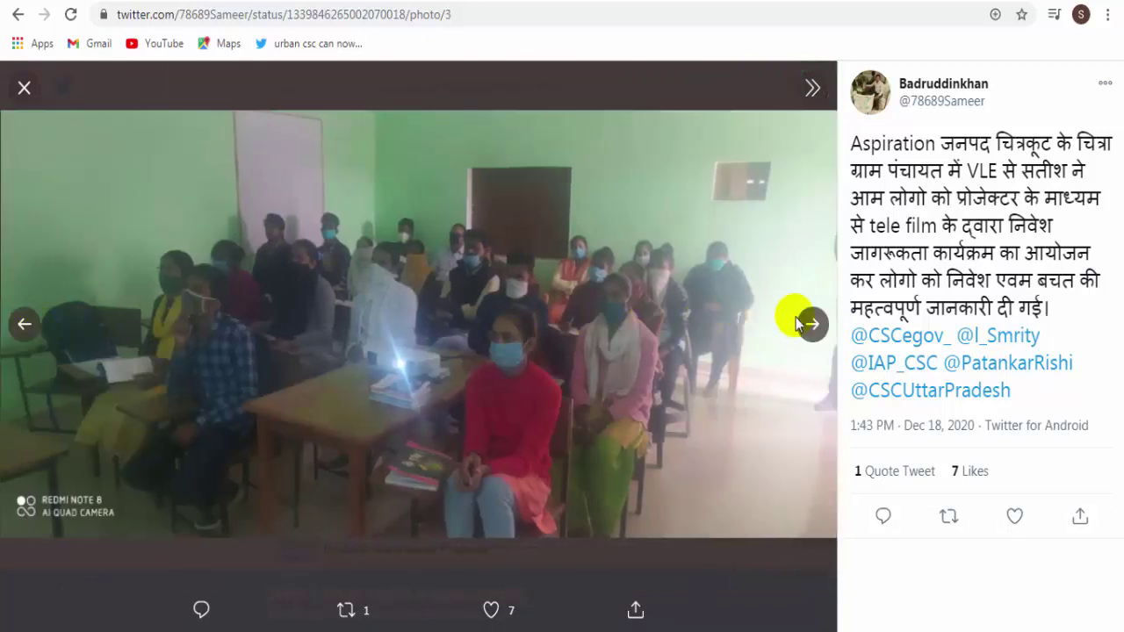
{"action": "left_click", "coordinate": [798, 323]}
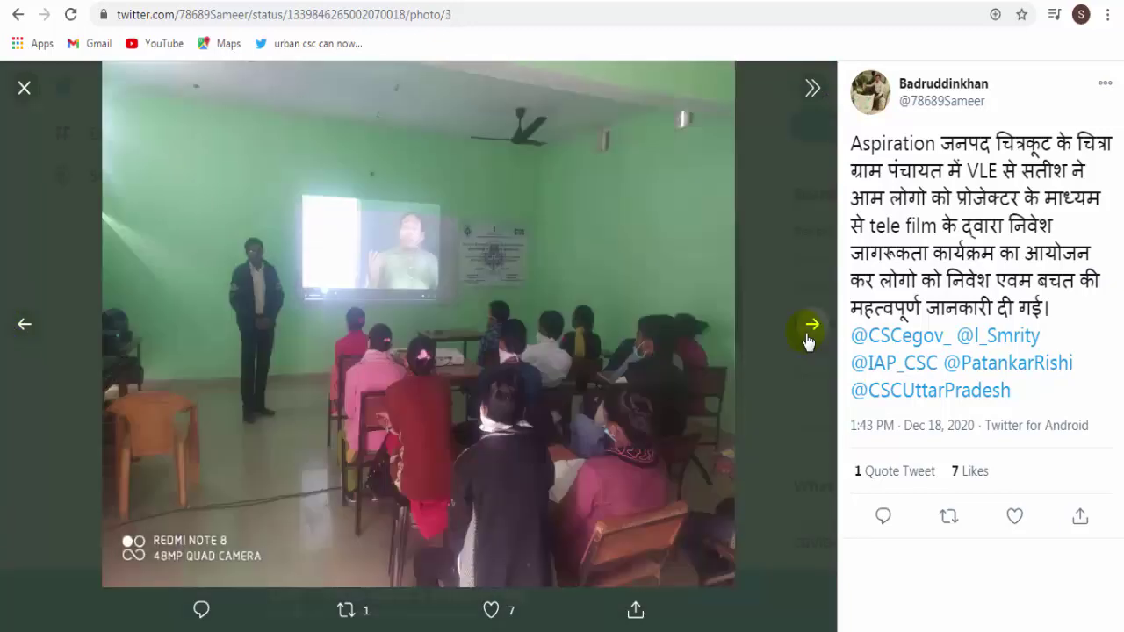
{"action": "left_click", "coordinate": [808, 335]}
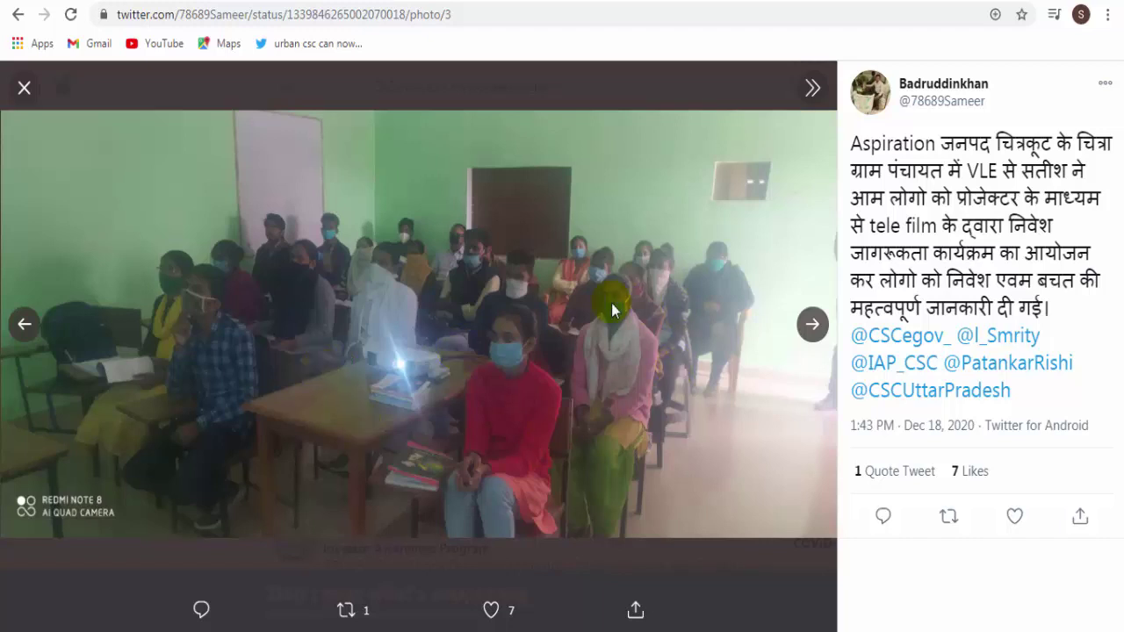
{"action": "left_click", "coordinate": [24, 327]}
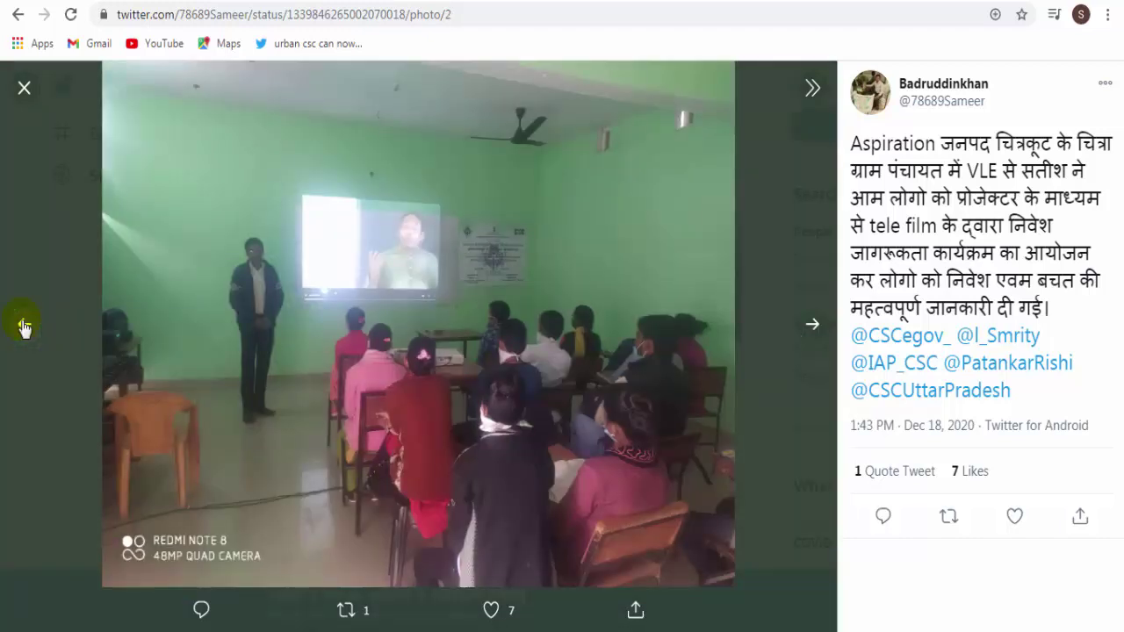
{"action": "left_click", "coordinate": [24, 327]}
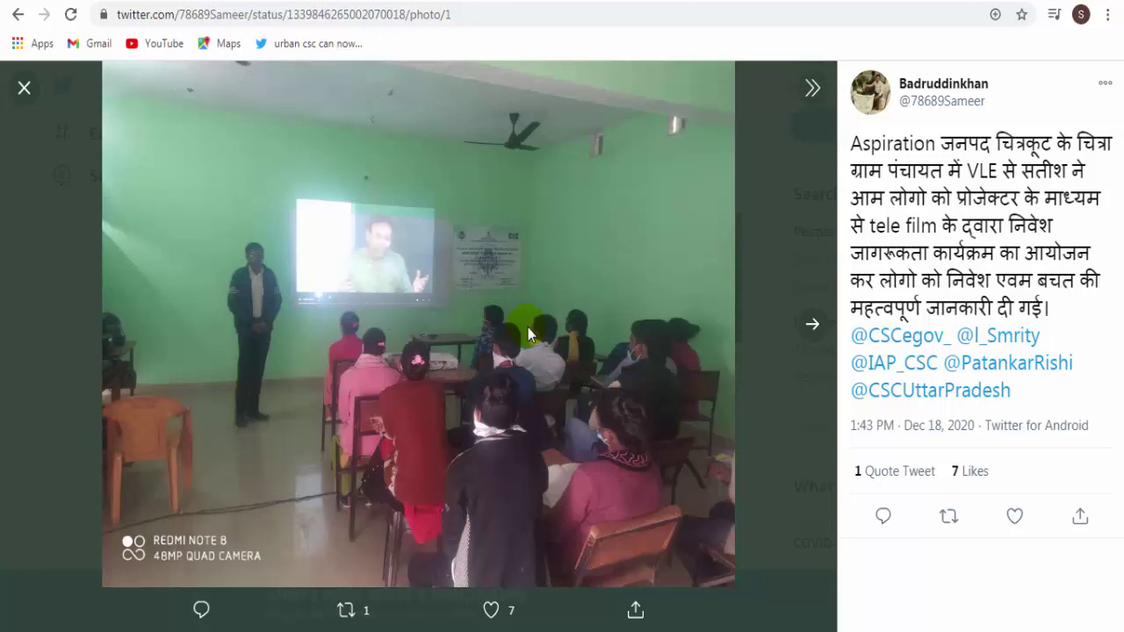
{"action": "left_click", "coordinate": [810, 330]}
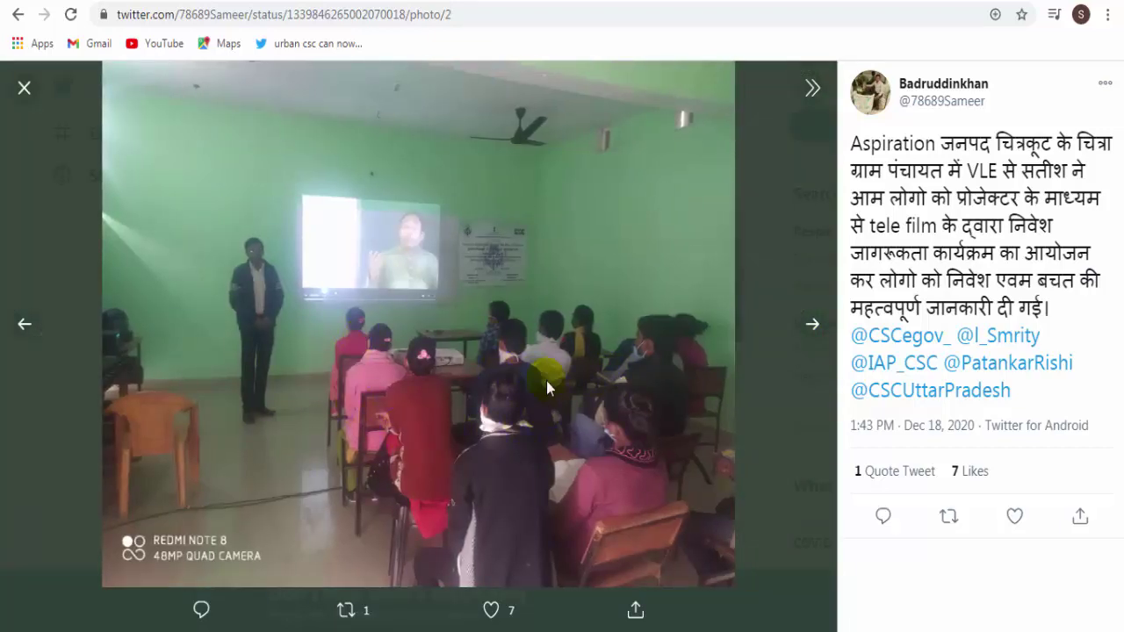
{"action": "left_click", "coordinate": [810, 325]}
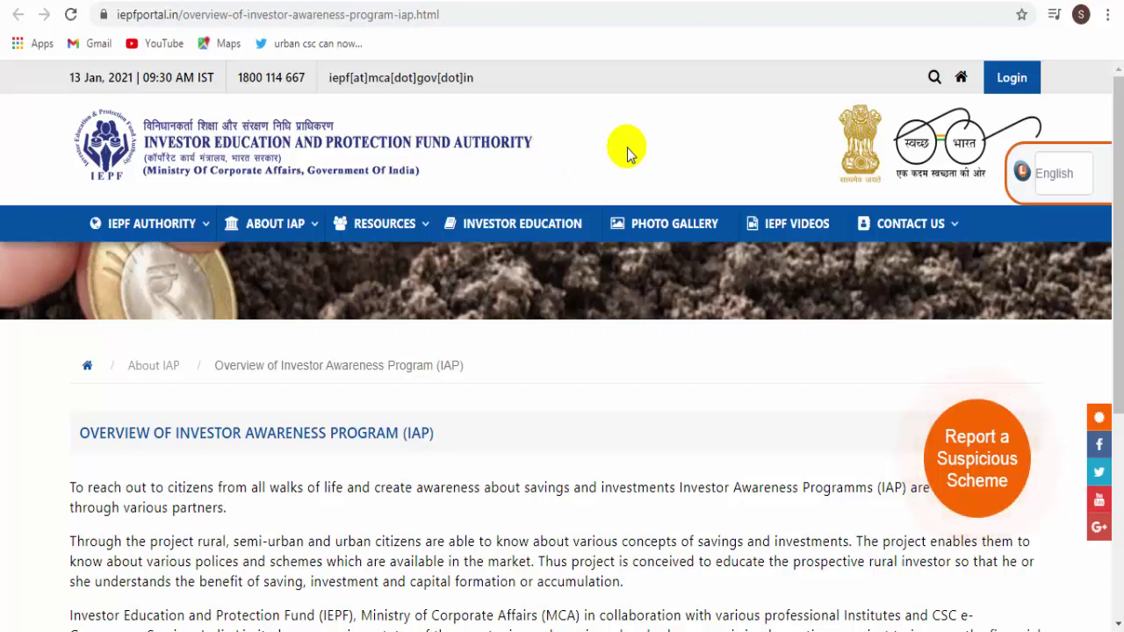
Open the IEPF portal's login page and sign in with the prefilled username, the account password and the security code.
{"action": "left_click", "coordinate": [1017, 81]}
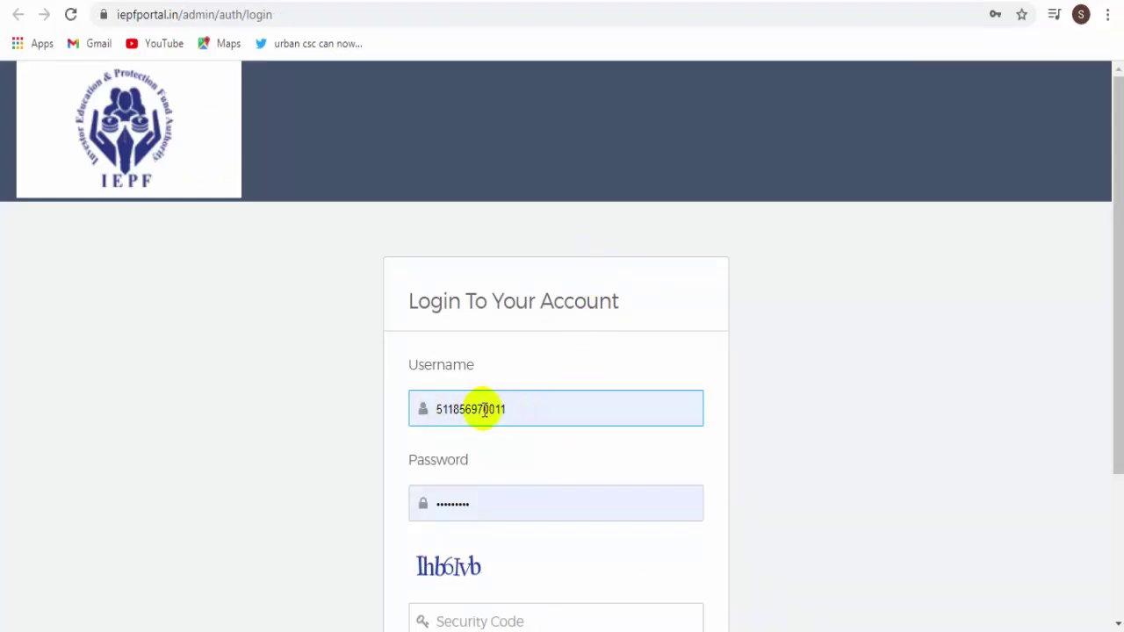
{"action": "scroll", "coordinate": [528, 409], "scroll_direction": "down", "scroll_amount": 1}
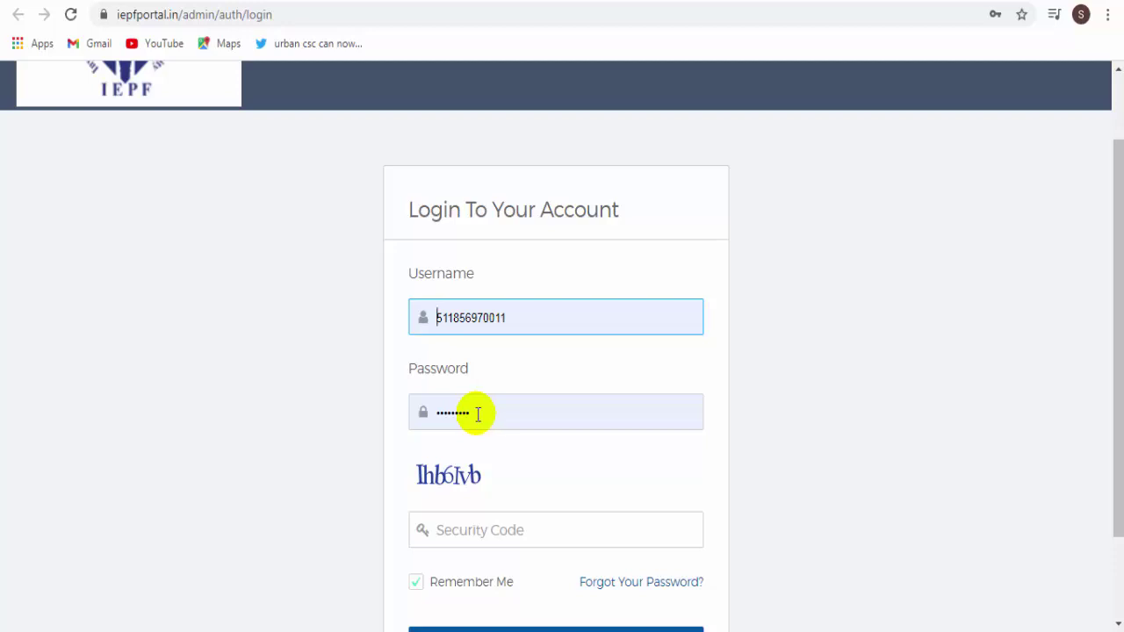
{"action": "scroll", "coordinate": [485, 415], "scroll_direction": "down", "scroll_amount": 1}
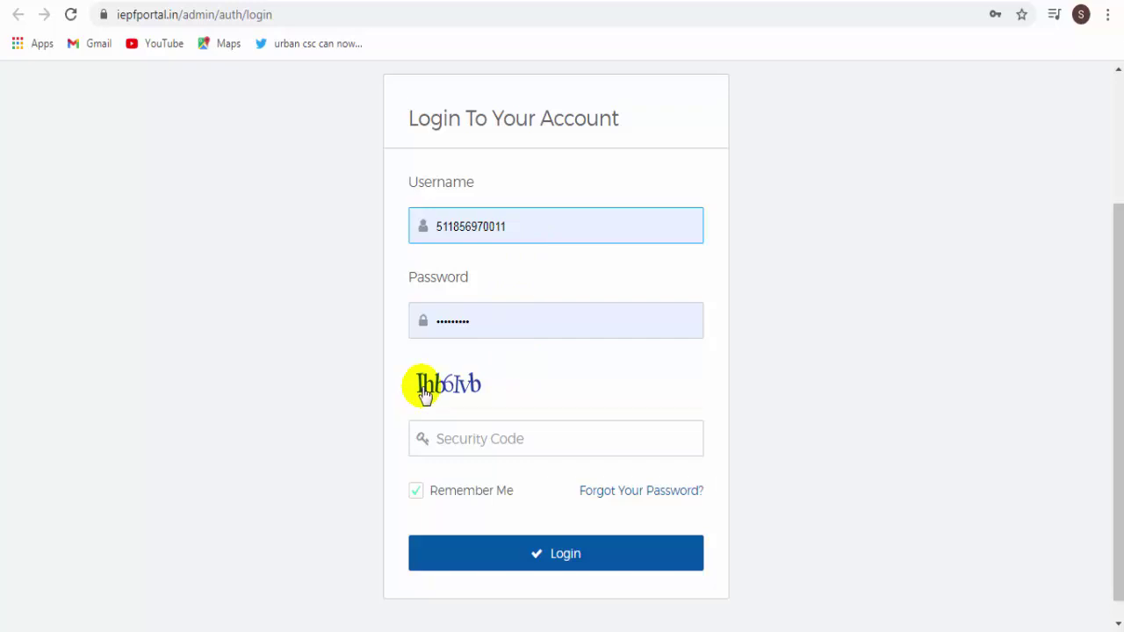
{"action": "left_click", "coordinate": [530, 559]}
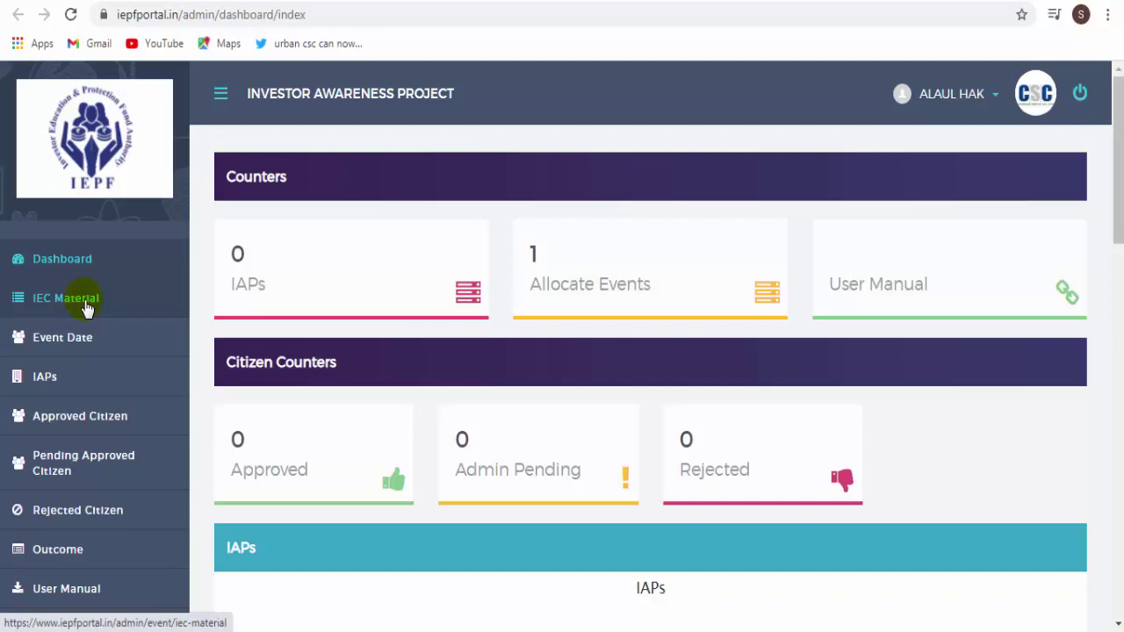
Open the IAP Banner from the portal's IEC Material and check the tweet's event photos for its use.
{"action": "left_click", "coordinate": [87, 308]}
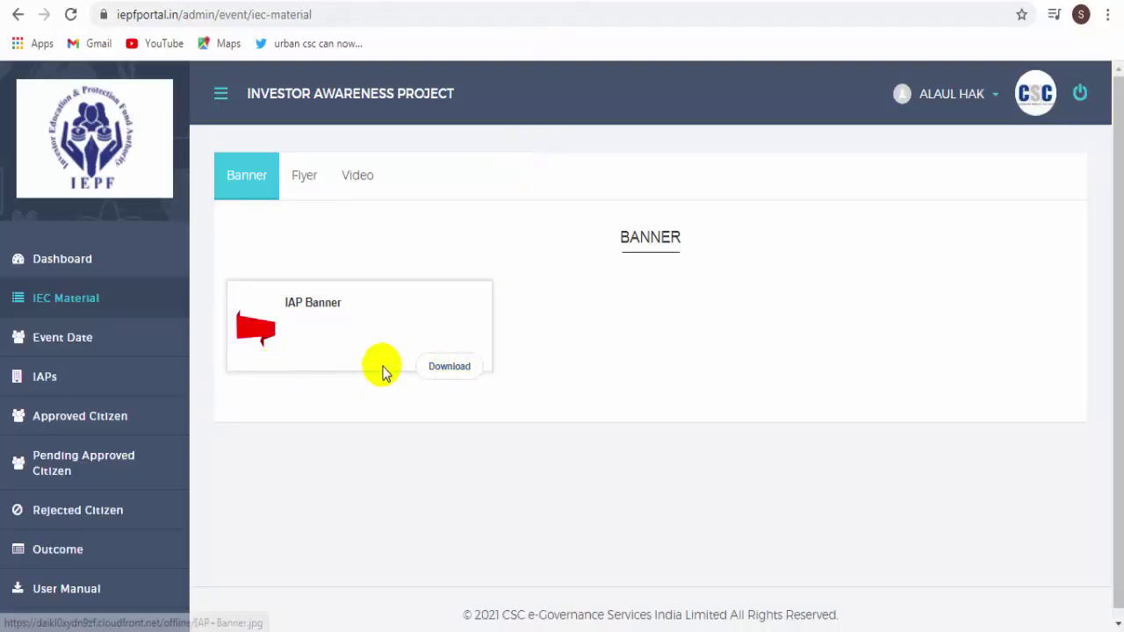
{"action": "left_click", "coordinate": [445, 377]}
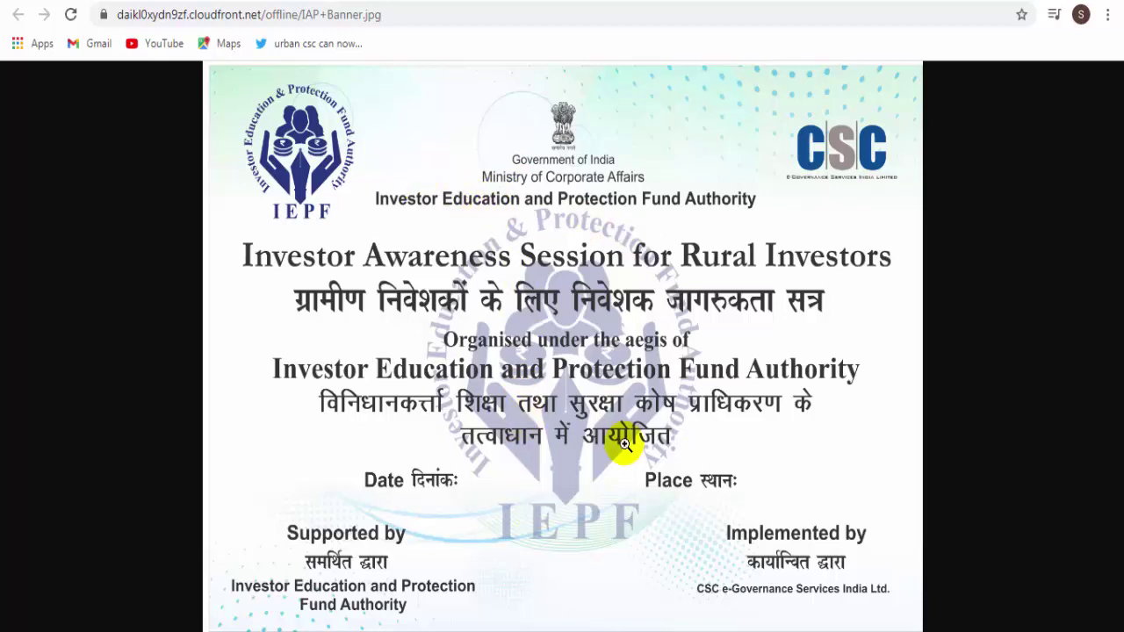
{"action": "left_click", "coordinate": [705, 4]}
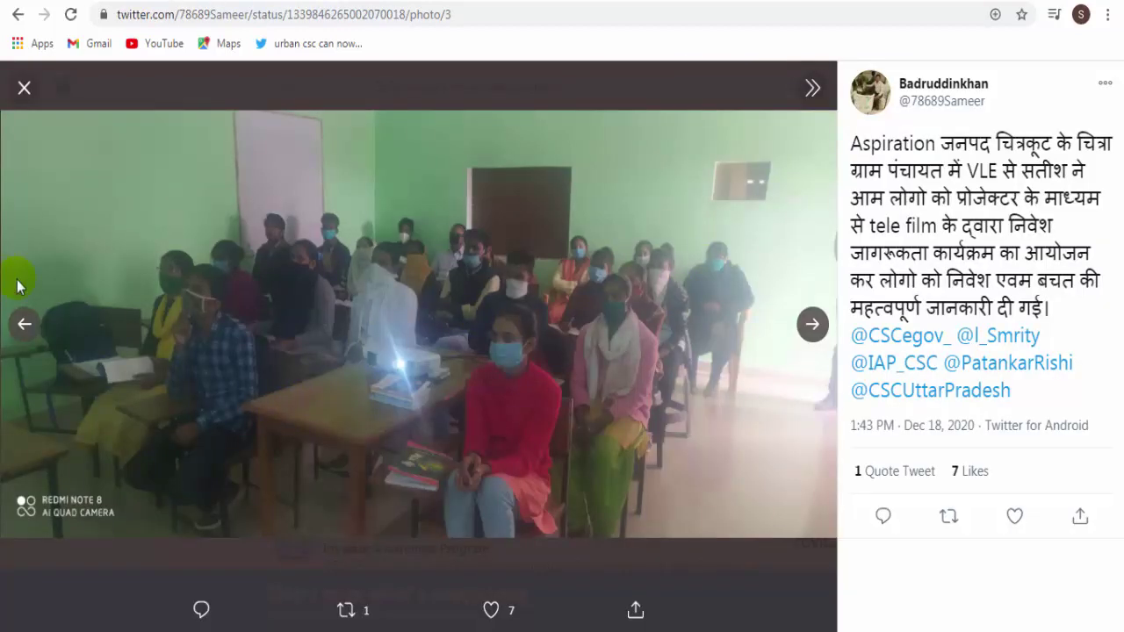
{"action": "left_click", "coordinate": [25, 323]}
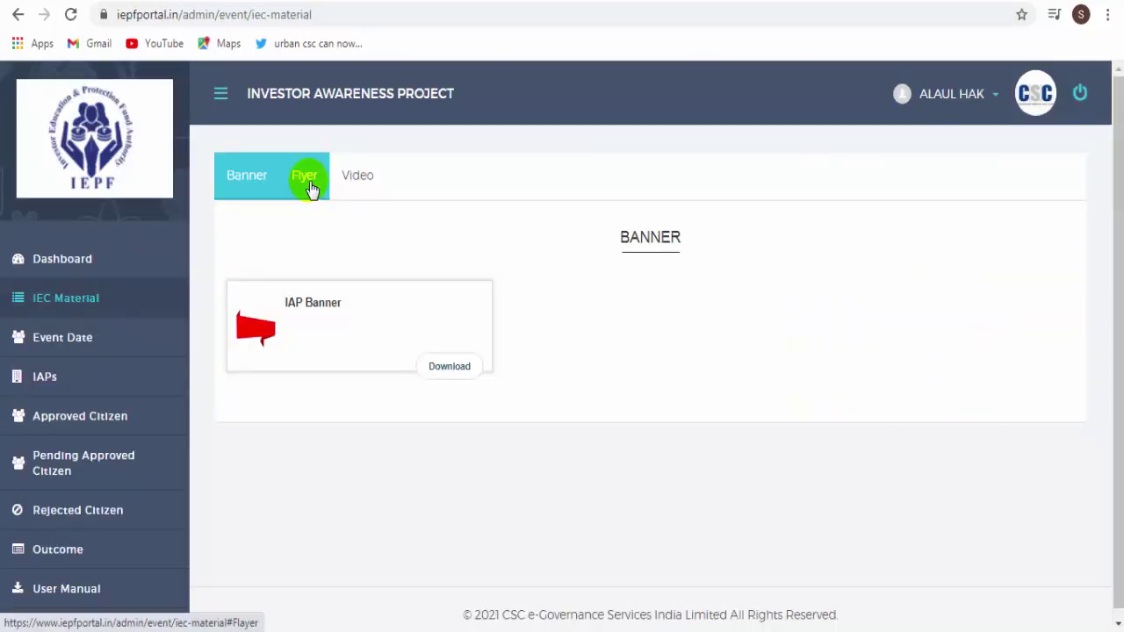
Open the Hindi flyer from the IEC Material flyers and view its first page from the start.
{"action": "left_click", "coordinate": [306, 178]}
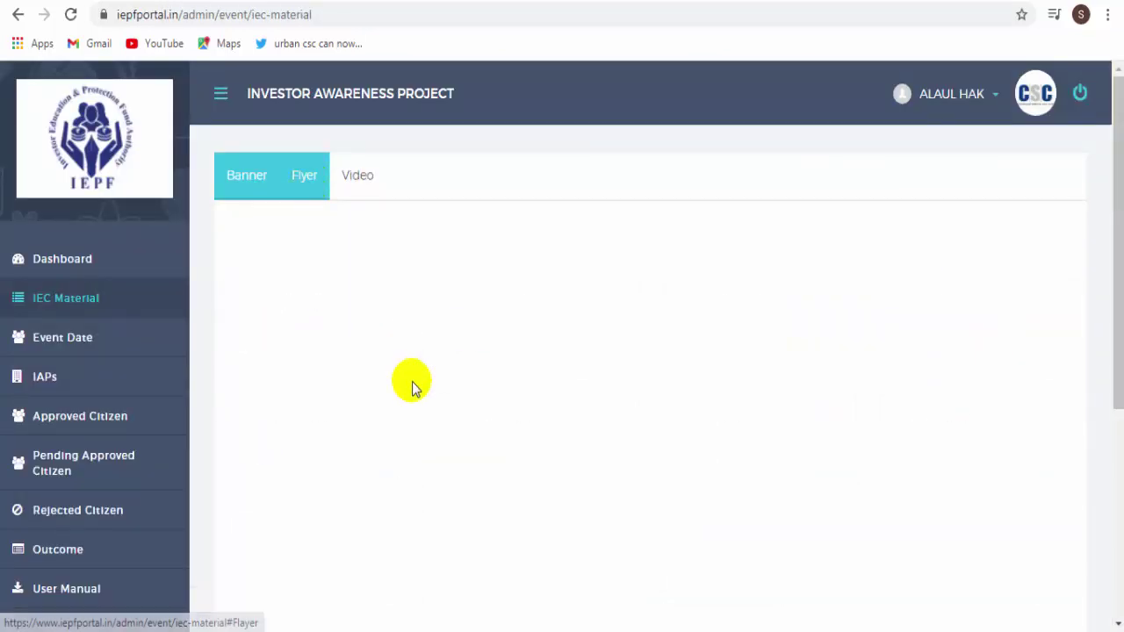
{"action": "scroll", "coordinate": [631, 367], "scroll_direction": "down", "scroll_amount": 1}
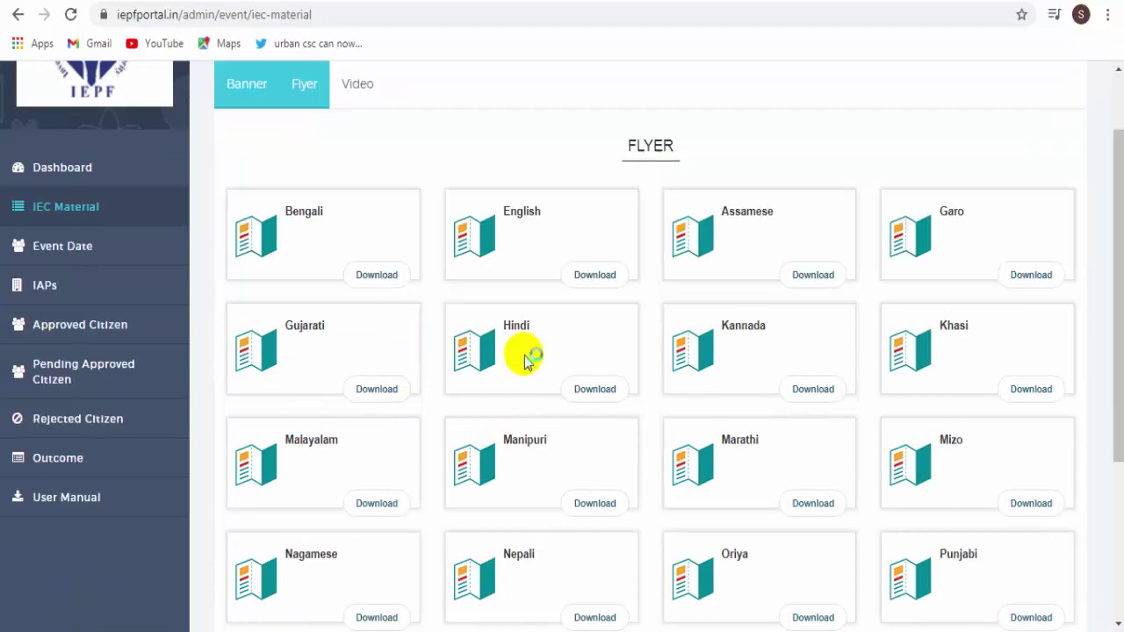
{"action": "left_click", "coordinate": [592, 393]}
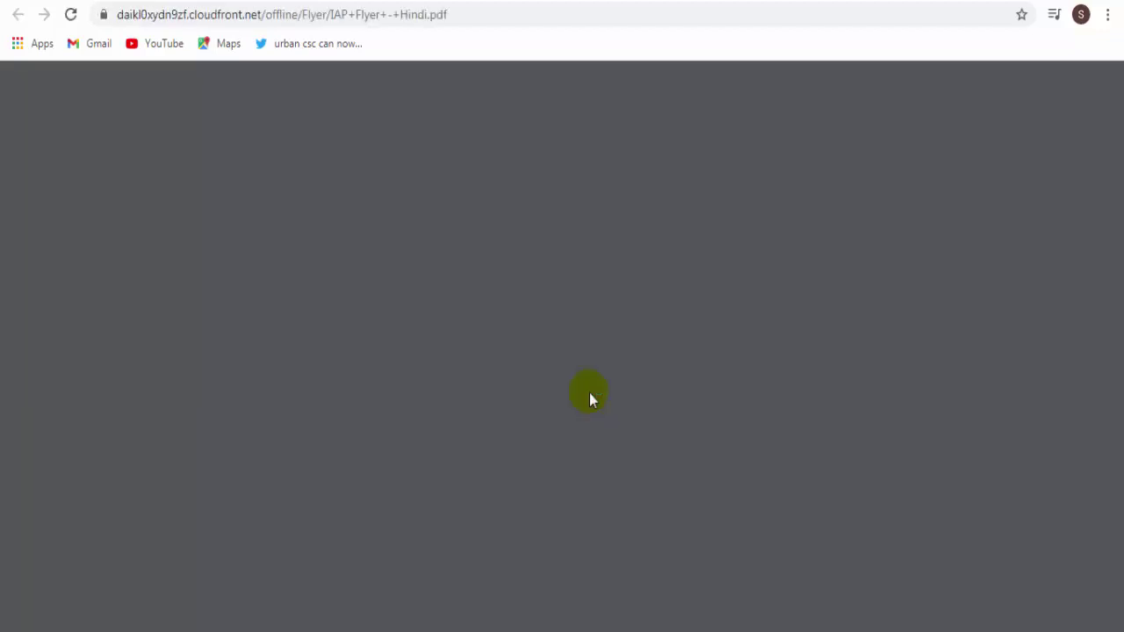
{"action": "scroll", "coordinate": [720, 236], "scroll_direction": "up", "scroll_amount": 3}
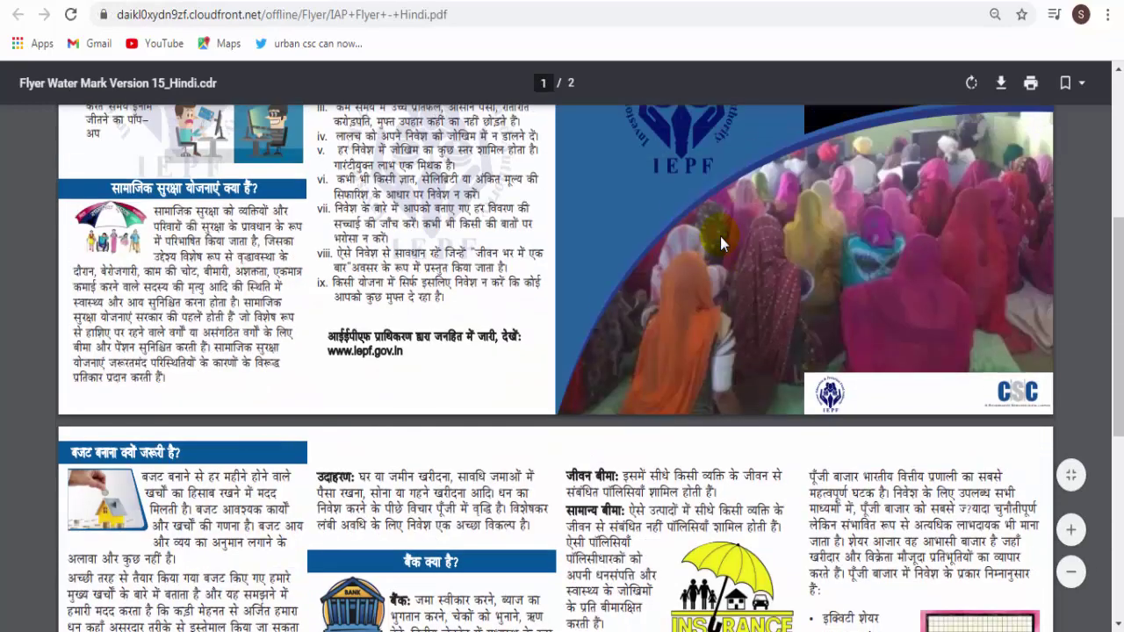
{"action": "scroll", "coordinate": [720, 236], "scroll_direction": "up", "scroll_amount": 4}
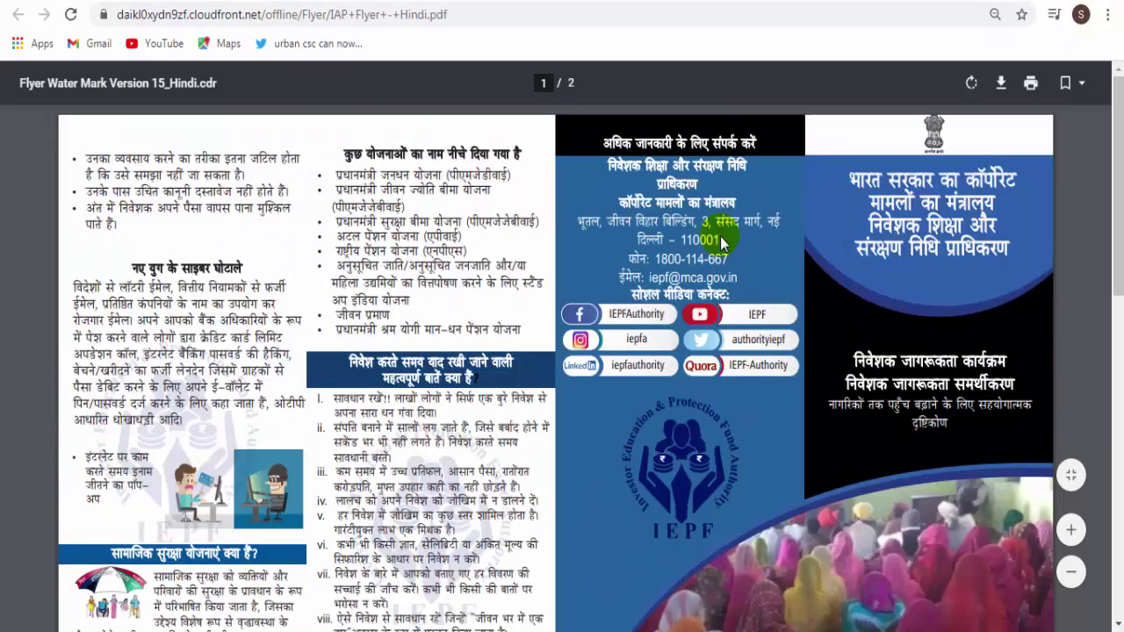
Leave the Hindi flyer, return to the portal's dashboard, and open a new event date form to check its topic options.
{"action": "left_click", "coordinate": [722, 346]}
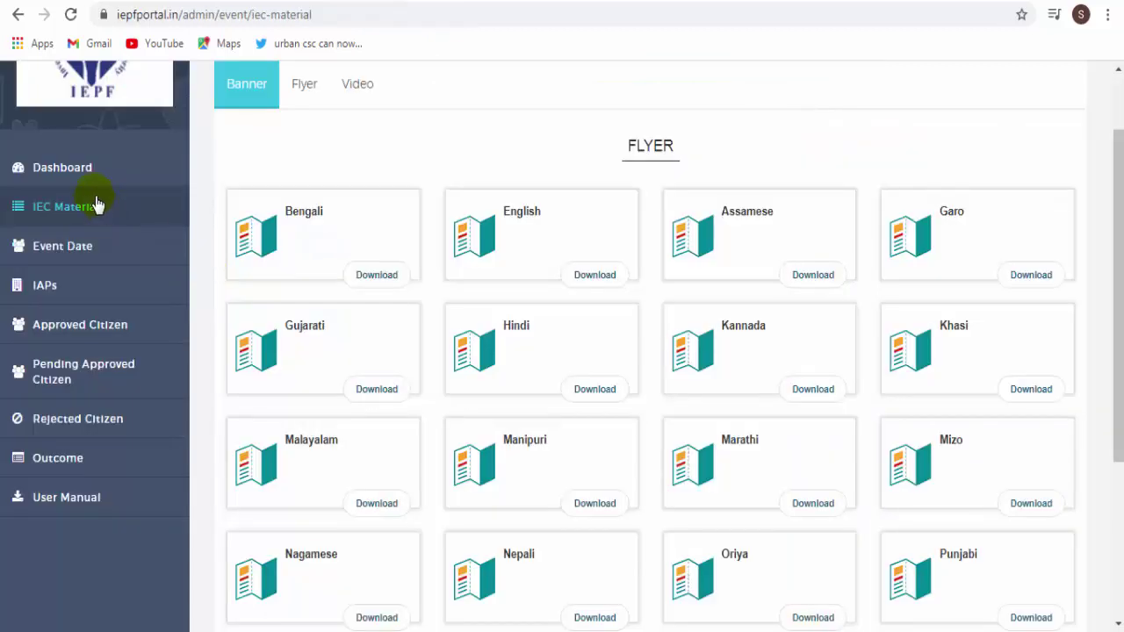
{"action": "left_click", "coordinate": [72, 184]}
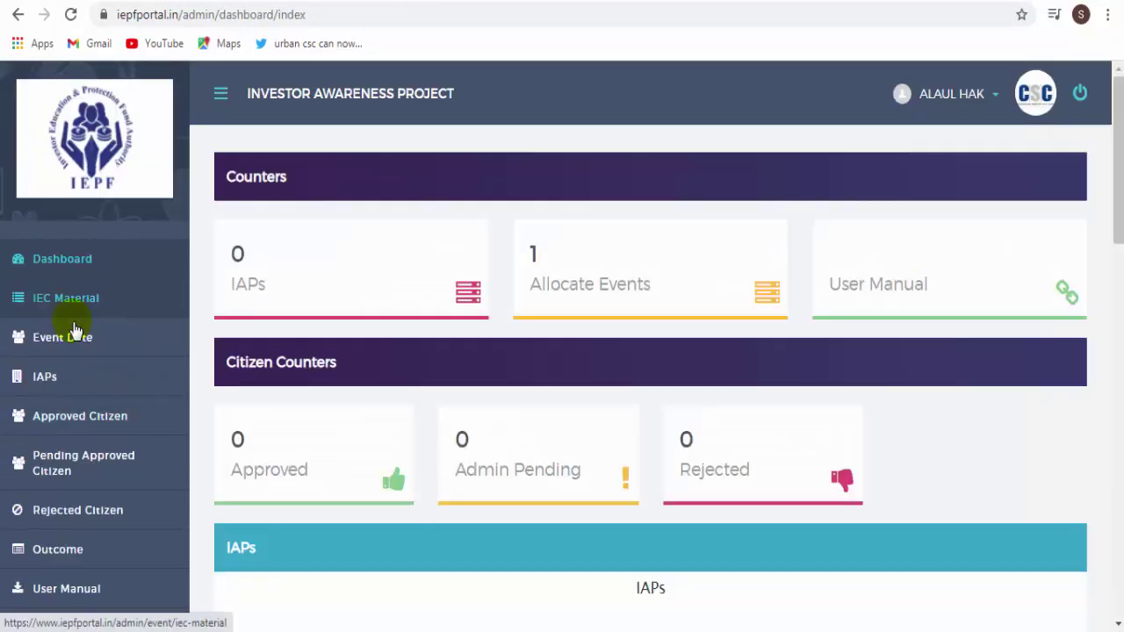
{"action": "left_click", "coordinate": [59, 351]}
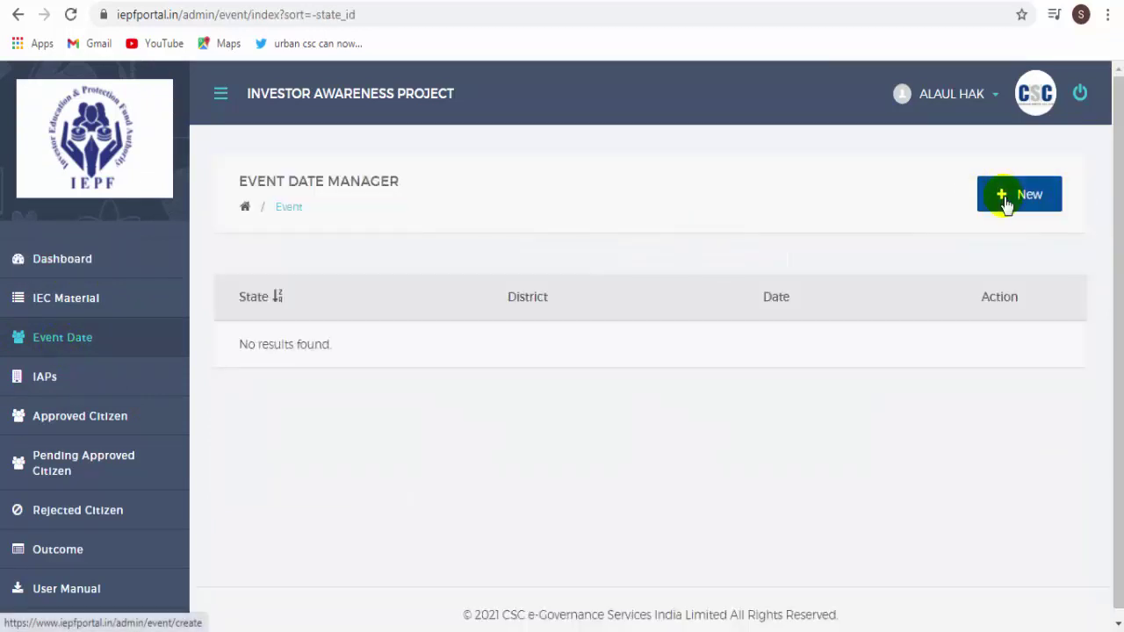
{"action": "left_click", "coordinate": [1031, 200]}
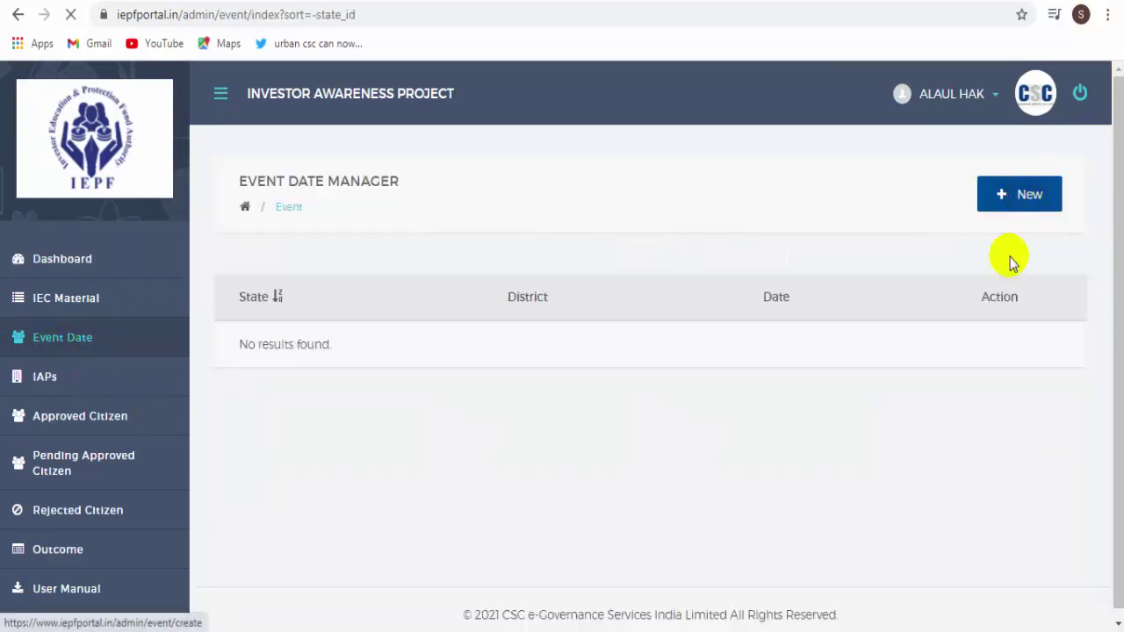
{"action": "left_click", "coordinate": [341, 323]}
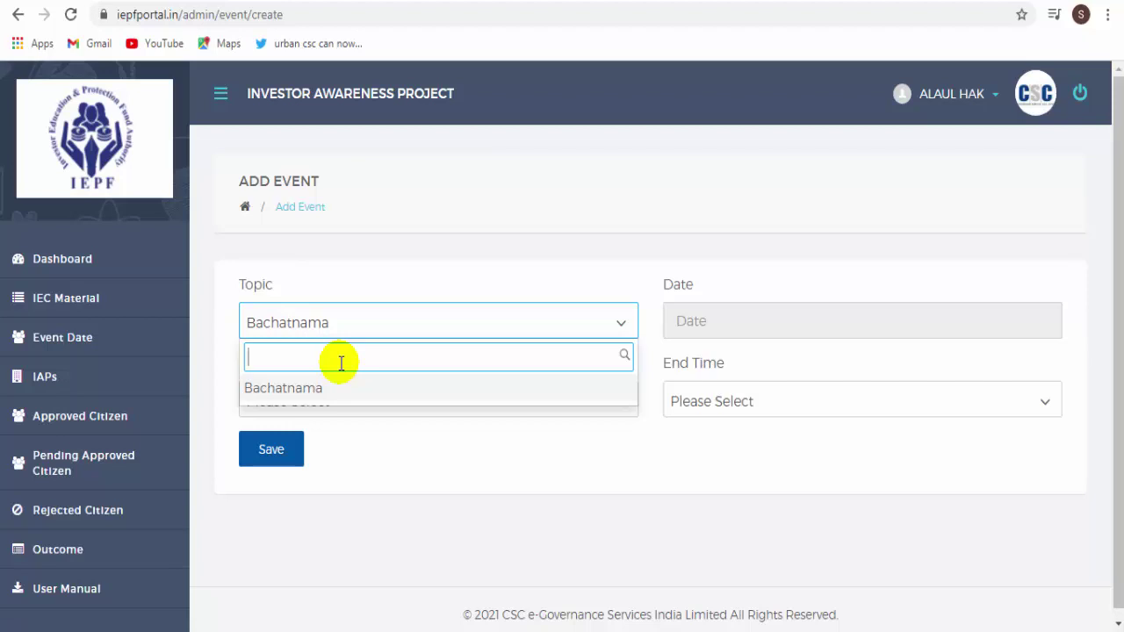
{"action": "left_click", "coordinate": [386, 469]}
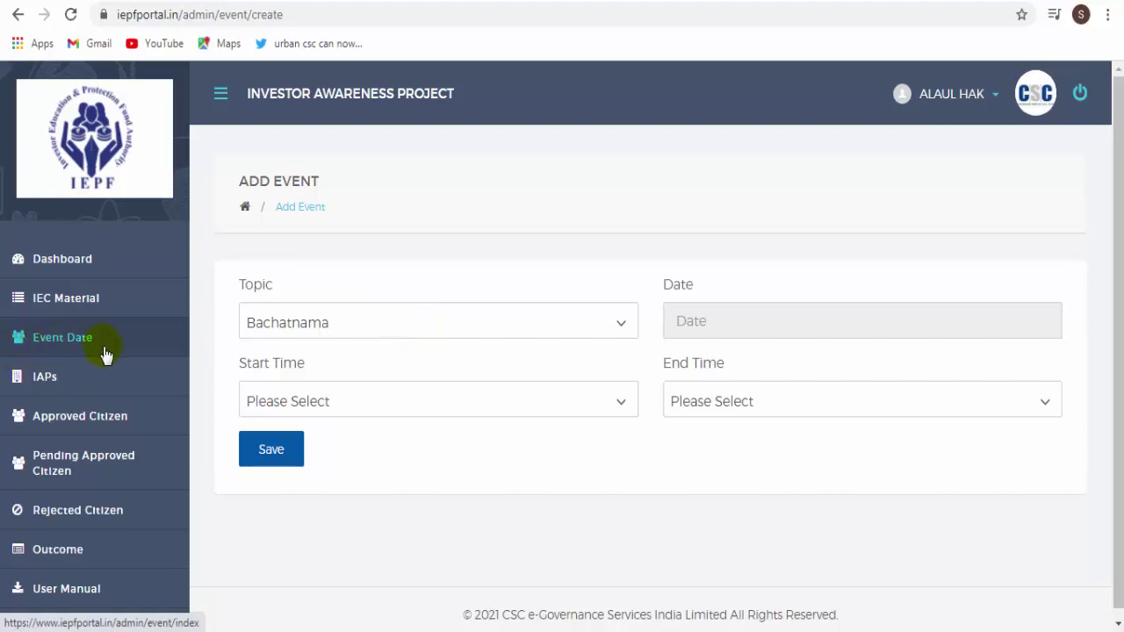
Open the Hindi training video modules in the portal's IEC Material.
{"action": "left_click", "coordinate": [103, 297]}
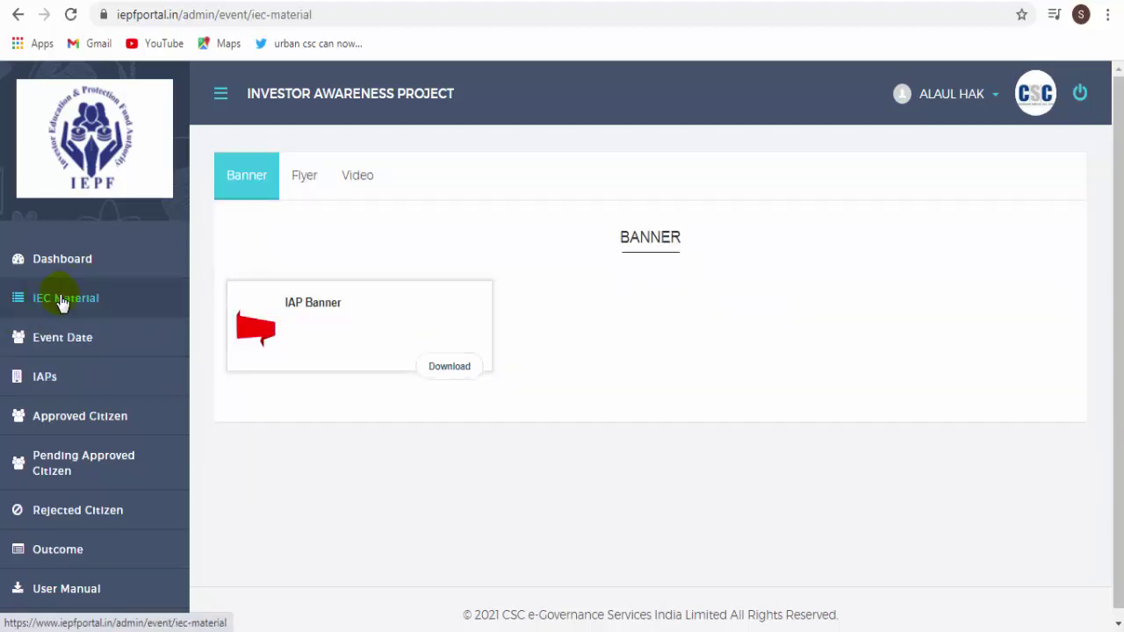
{"action": "left_click", "coordinate": [357, 179]}
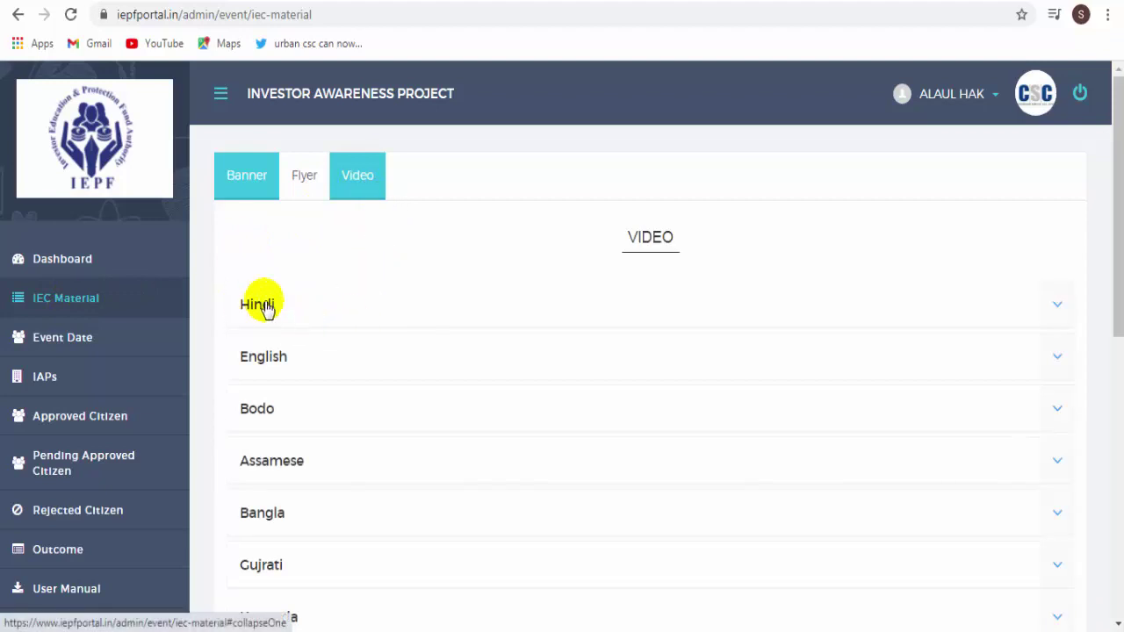
{"action": "left_click", "coordinate": [265, 311]}
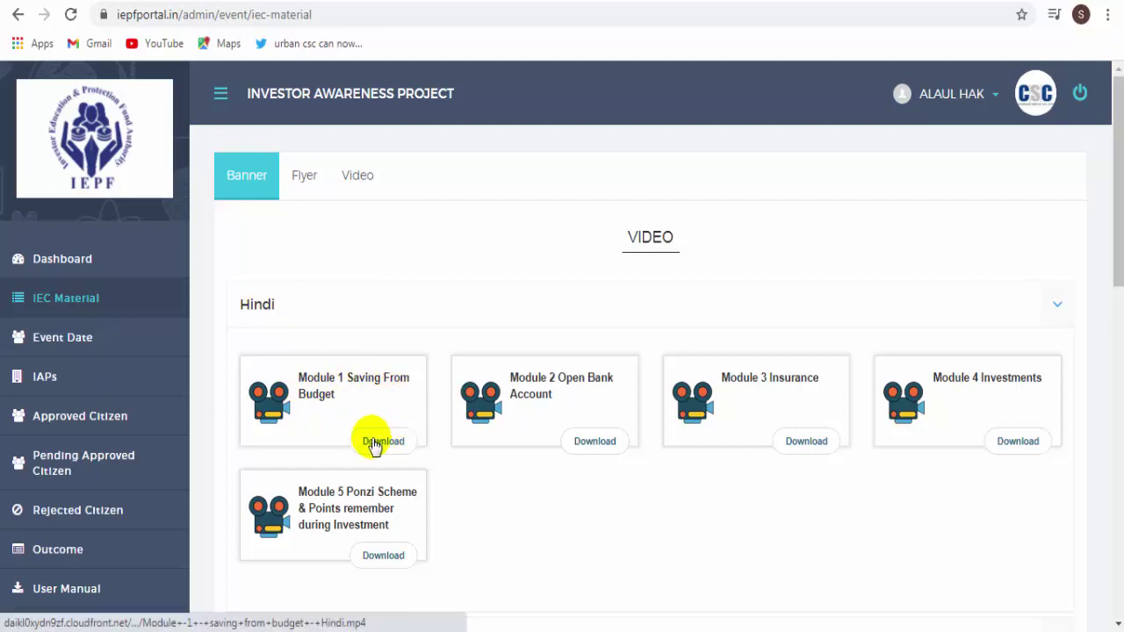
Start a new event date entry and check the choices for its topic, date, start time and end time.
{"action": "left_click", "coordinate": [87, 344]}
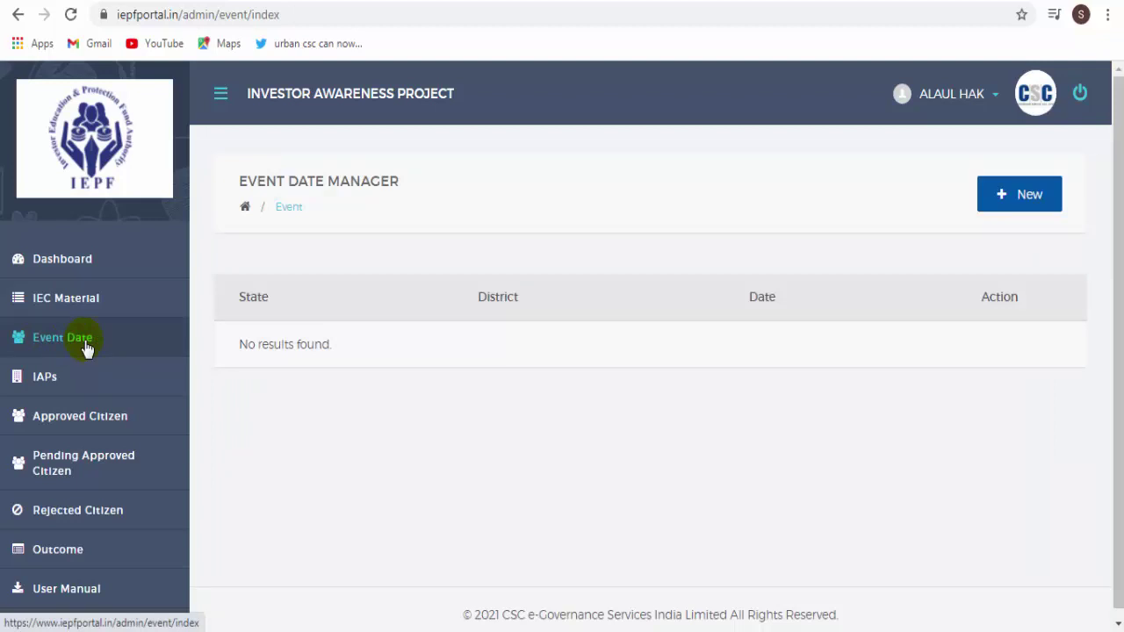
{"action": "left_click", "coordinate": [1004, 201]}
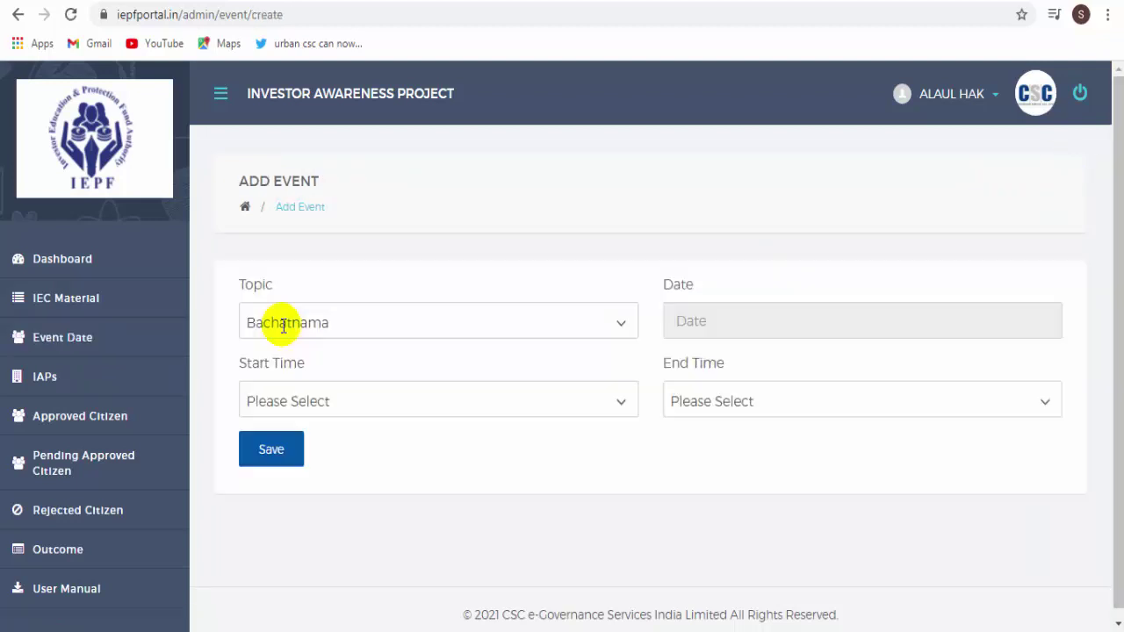
{"action": "left_click", "coordinate": [286, 325]}
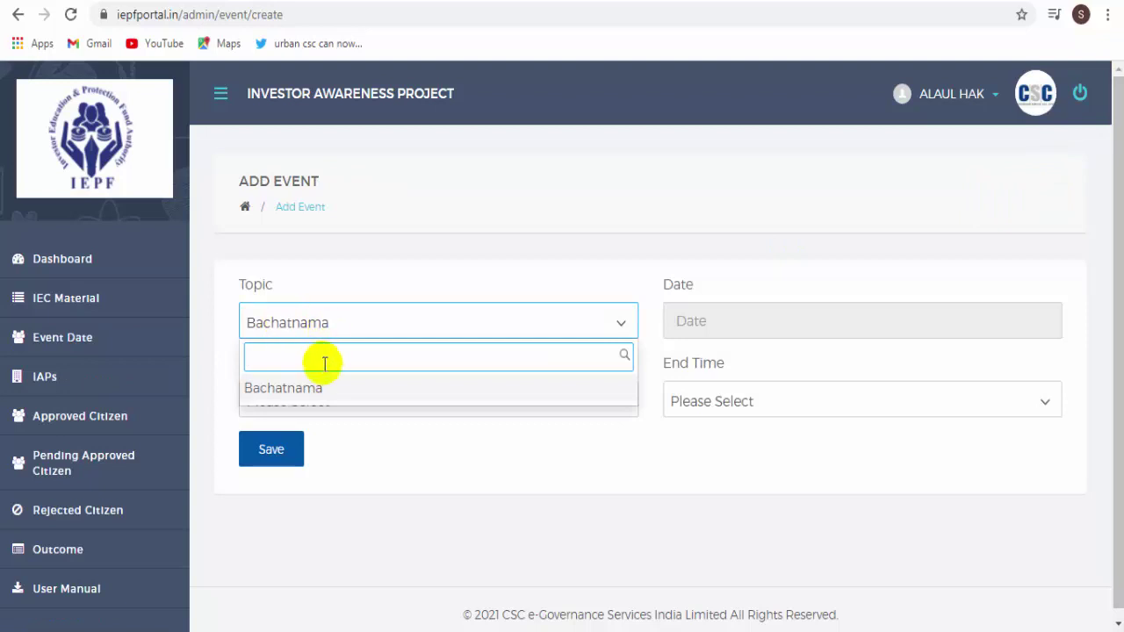
{"action": "left_click", "coordinate": [853, 316]}
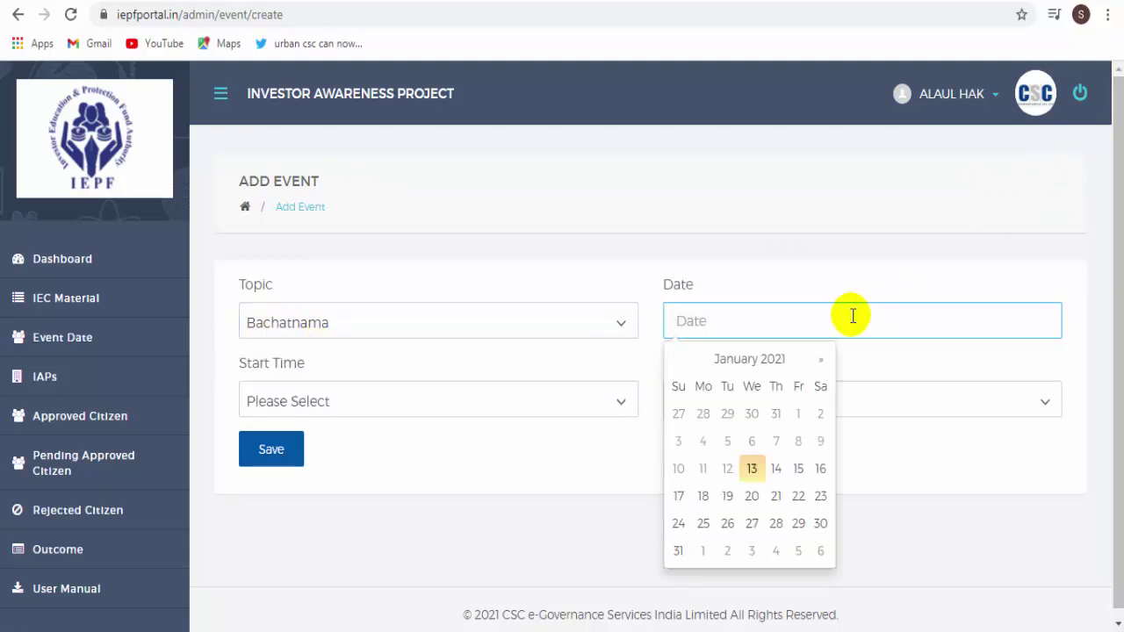
{"action": "left_click", "coordinate": [469, 395]}
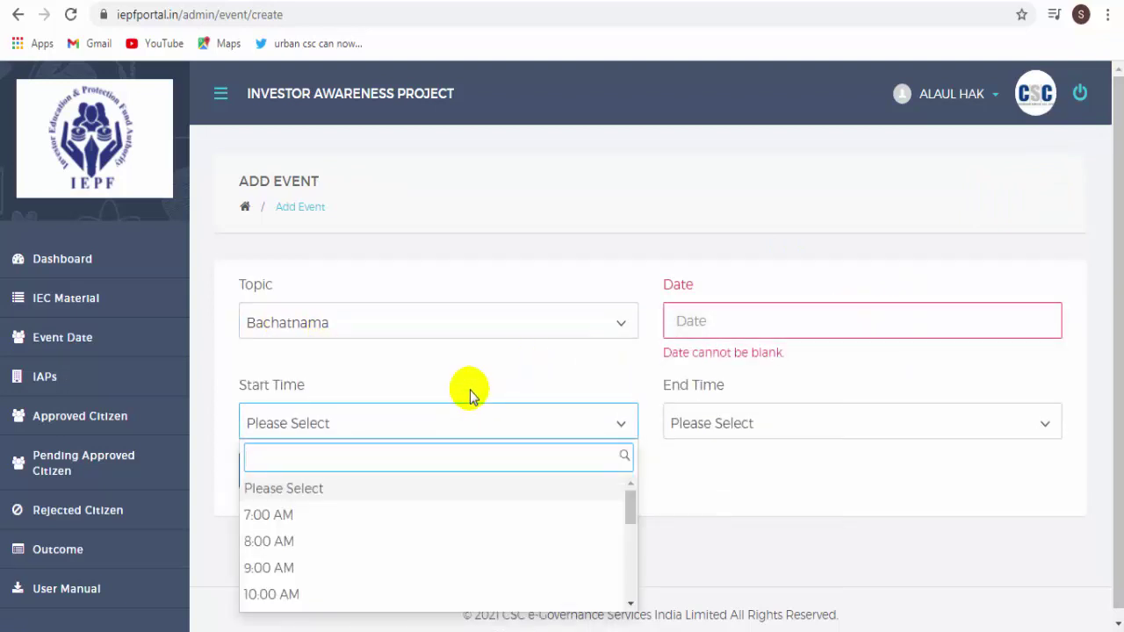
{"action": "scroll", "coordinate": [444, 458], "scroll_direction": "down", "scroll_amount": 1}
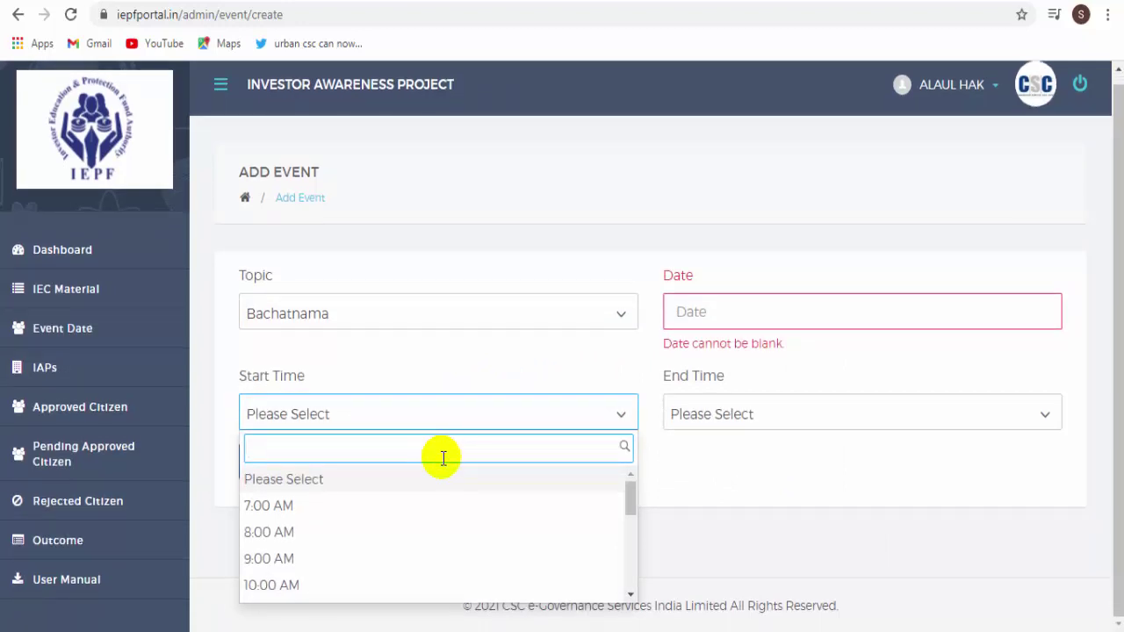
{"action": "left_click", "coordinate": [823, 414]}
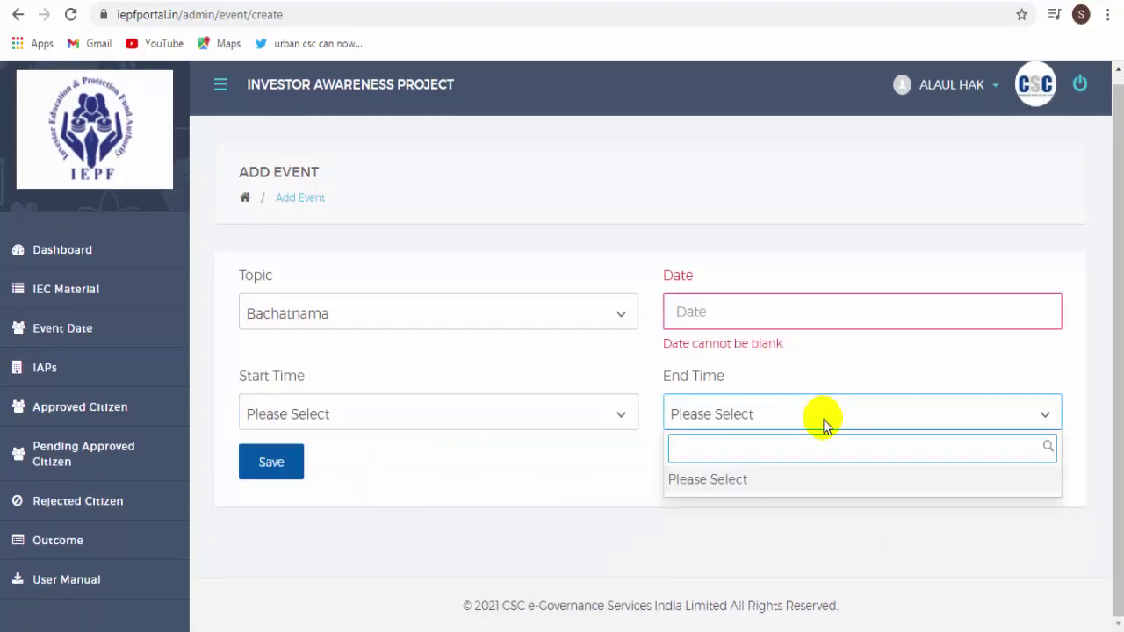
Set the event's start time to 9:00 AM and its end time to 11:00 AM.
{"action": "left_click", "coordinate": [369, 415]}
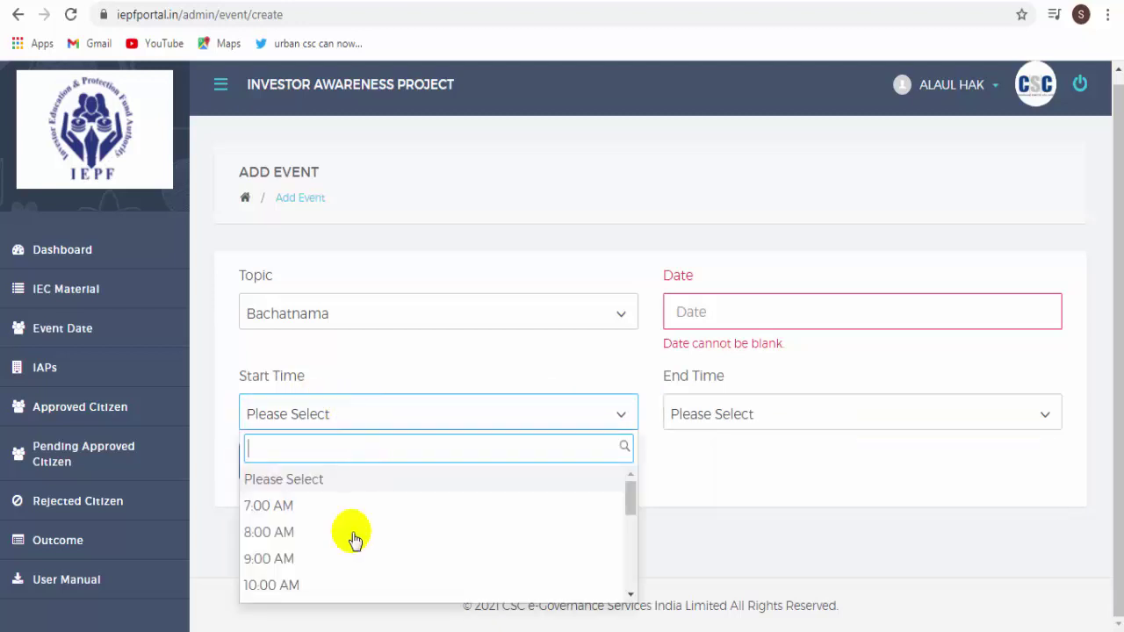
{"action": "left_click", "coordinate": [416, 557]}
{"action": "left_click", "coordinate": [763, 421]}
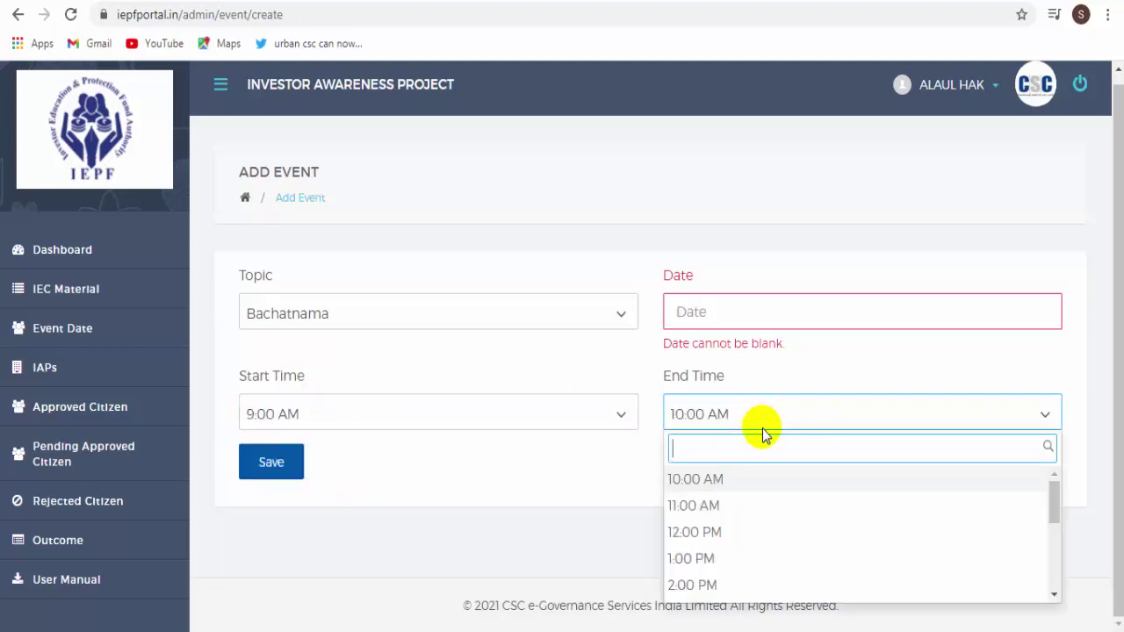
{"action": "left_click", "coordinate": [696, 532]}
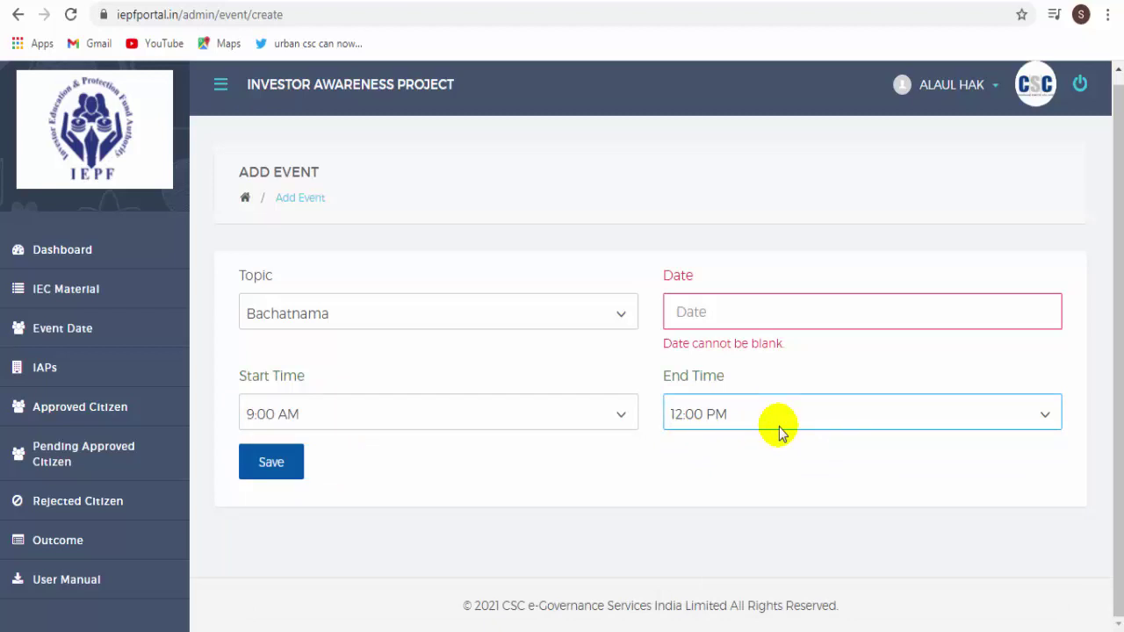
{"action": "left_click", "coordinate": [732, 414]}
{"action": "left_click", "coordinate": [725, 534]}
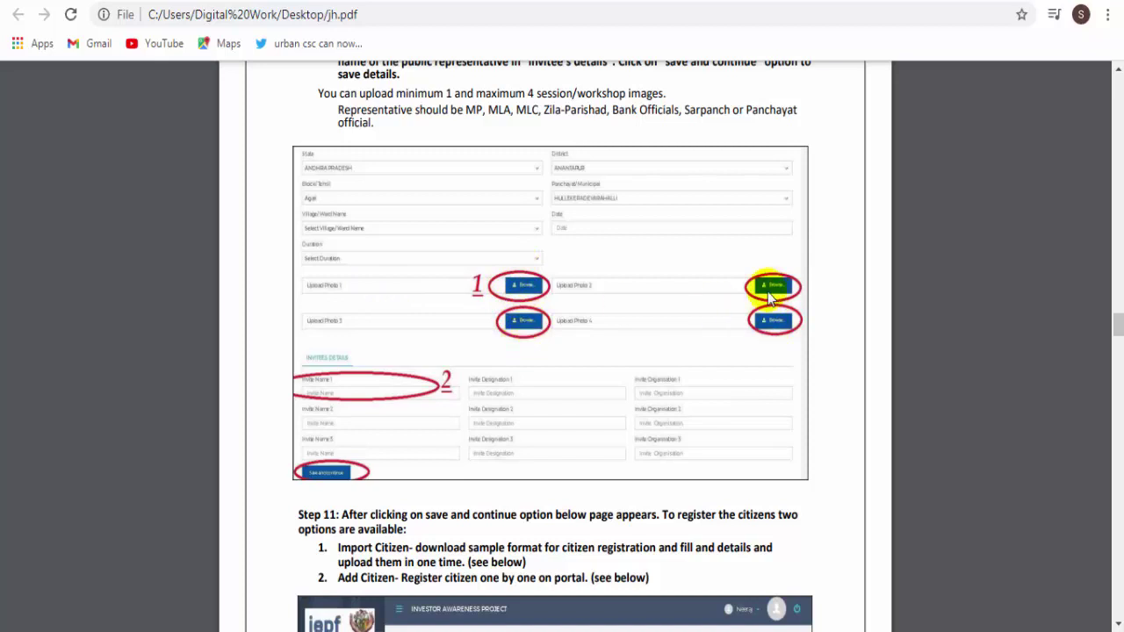
Read the jh.pdf manual's instructions on importing or adding citizens and filling the Excel format, closing the Windows color scheme prompt.
{"action": "scroll", "coordinate": [475, 330], "scroll_direction": "down", "scroll_amount": 4}
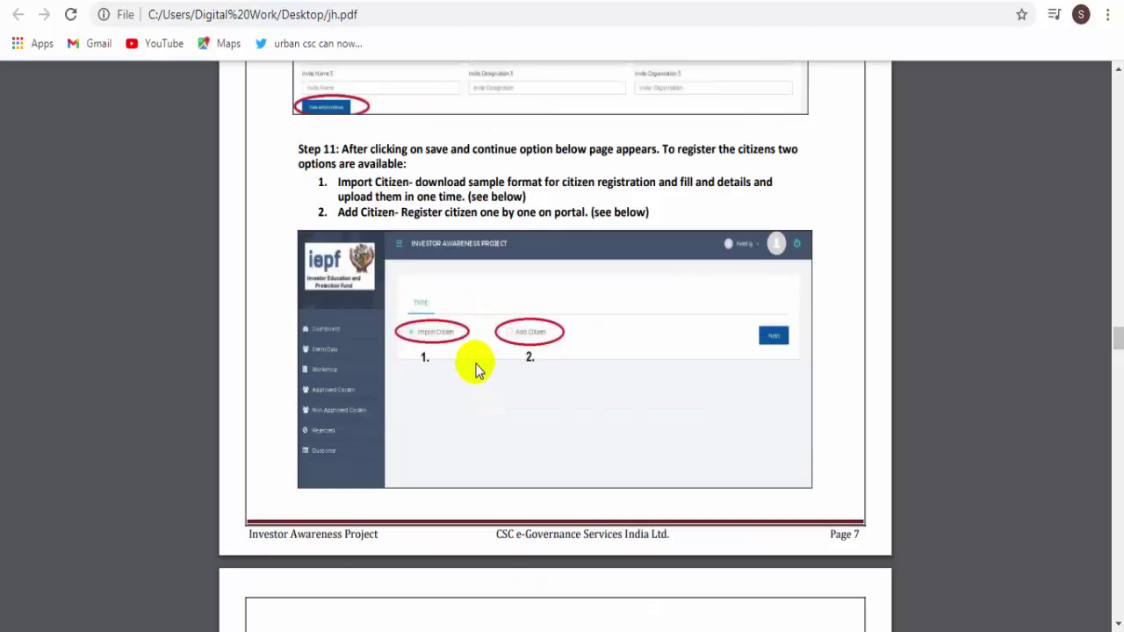
{"action": "scroll", "coordinate": [477, 364], "scroll_direction": "up", "scroll_amount": 2}
{"action": "scroll", "coordinate": [439, 299], "scroll_direction": "down", "scroll_amount": 2}
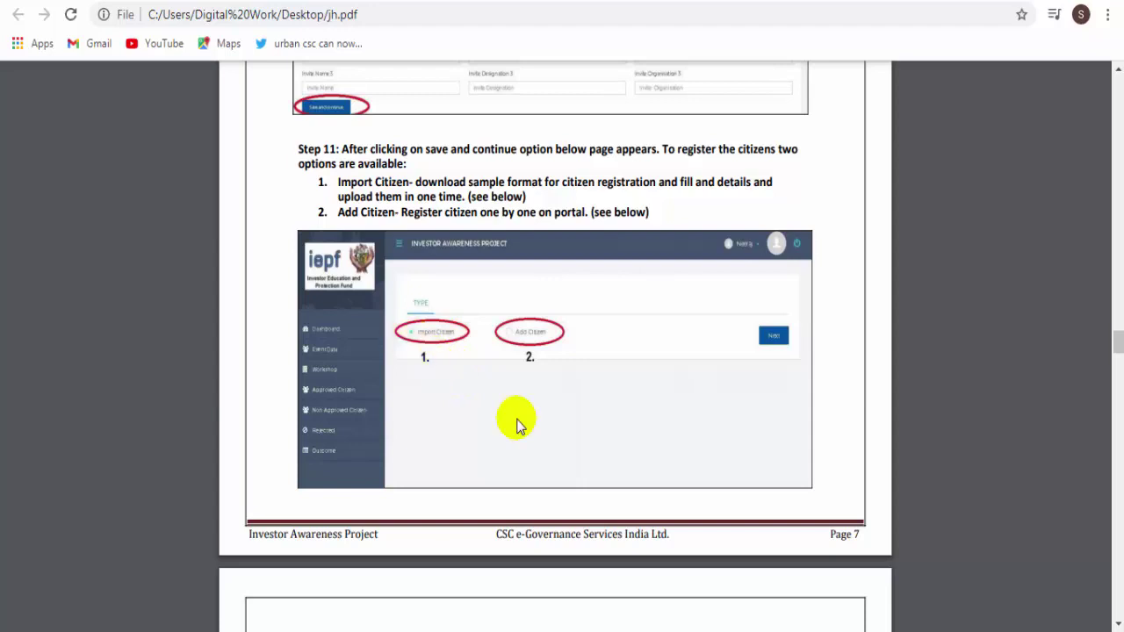
{"action": "scroll", "coordinate": [517, 425], "scroll_direction": "down", "scroll_amount": 4}
{"action": "scroll", "coordinate": [517, 425], "scroll_direction": "down", "scroll_amount": 4}
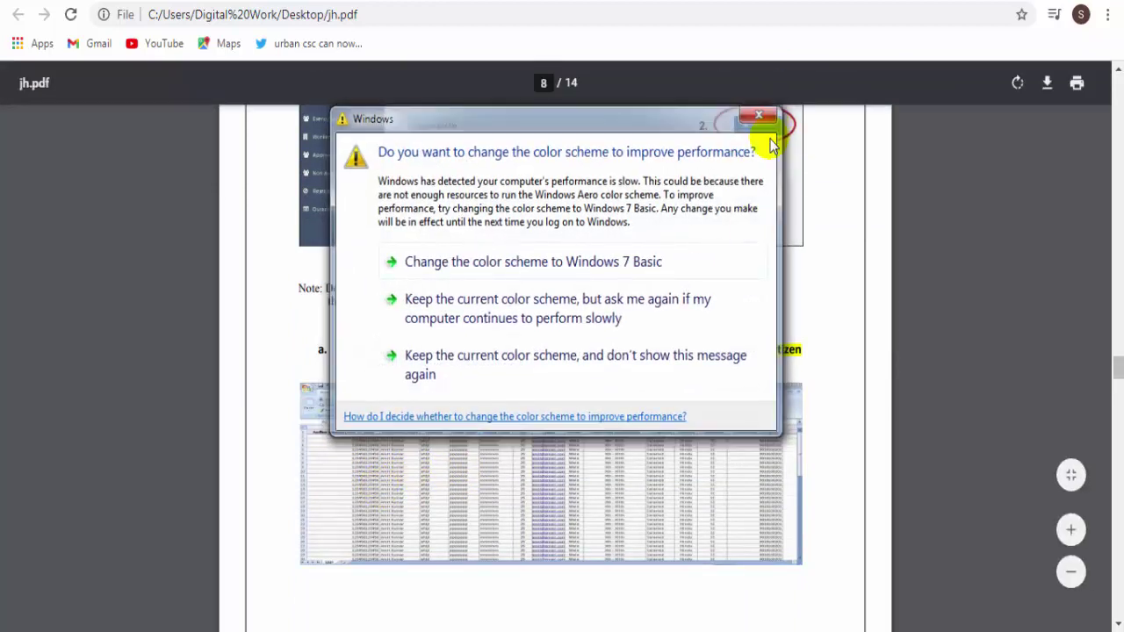
{"action": "left_click", "coordinate": [759, 115]}
{"action": "scroll", "coordinate": [400, 486], "scroll_direction": "up", "scroll_amount": 1}
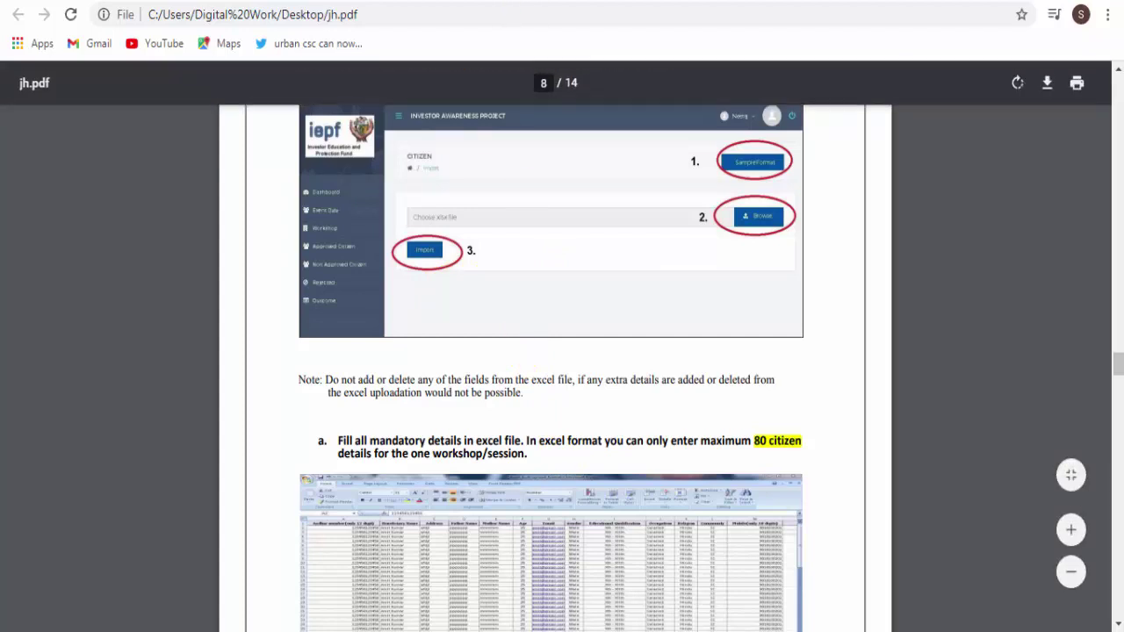
Return to the portal's dashboard, then switch to the Digital Work YouTube channel page and highlight the channel name.
{"action": "left_click", "coordinate": [524, 4]}
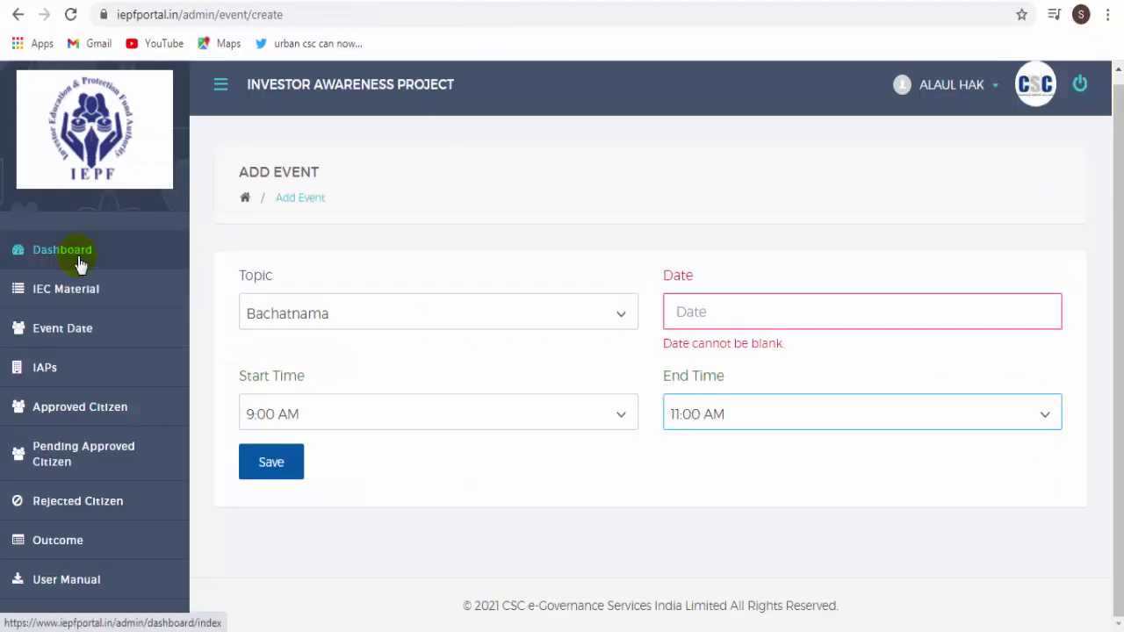
{"action": "left_click", "coordinate": [79, 264]}
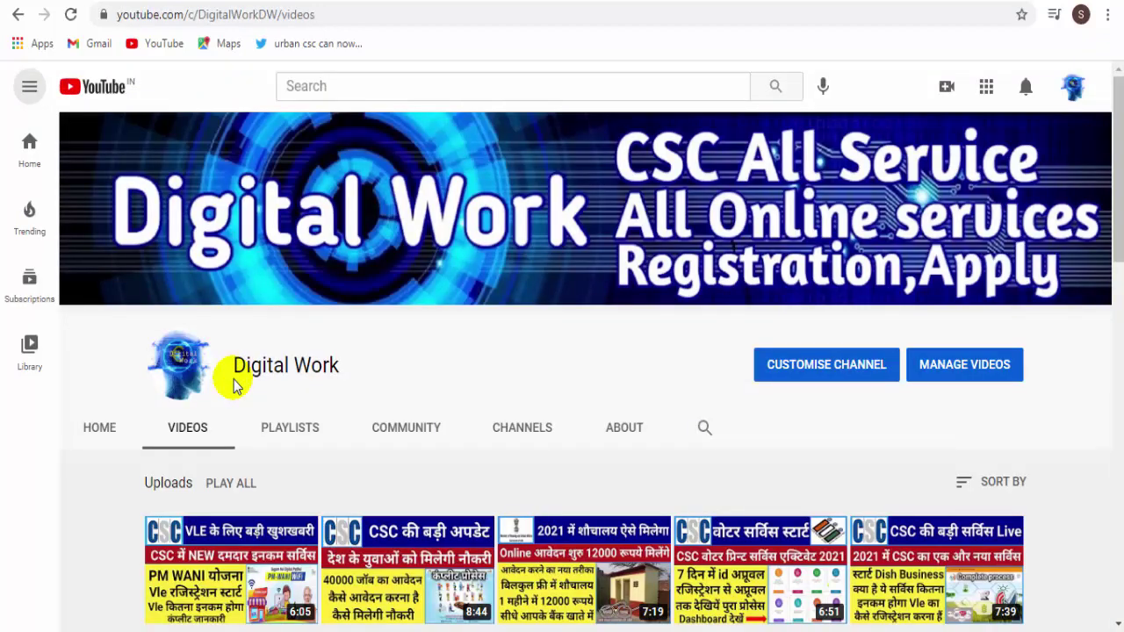
{"action": "left_click_drag", "start_coordinate": [230, 373], "coordinate": [286, 392]}
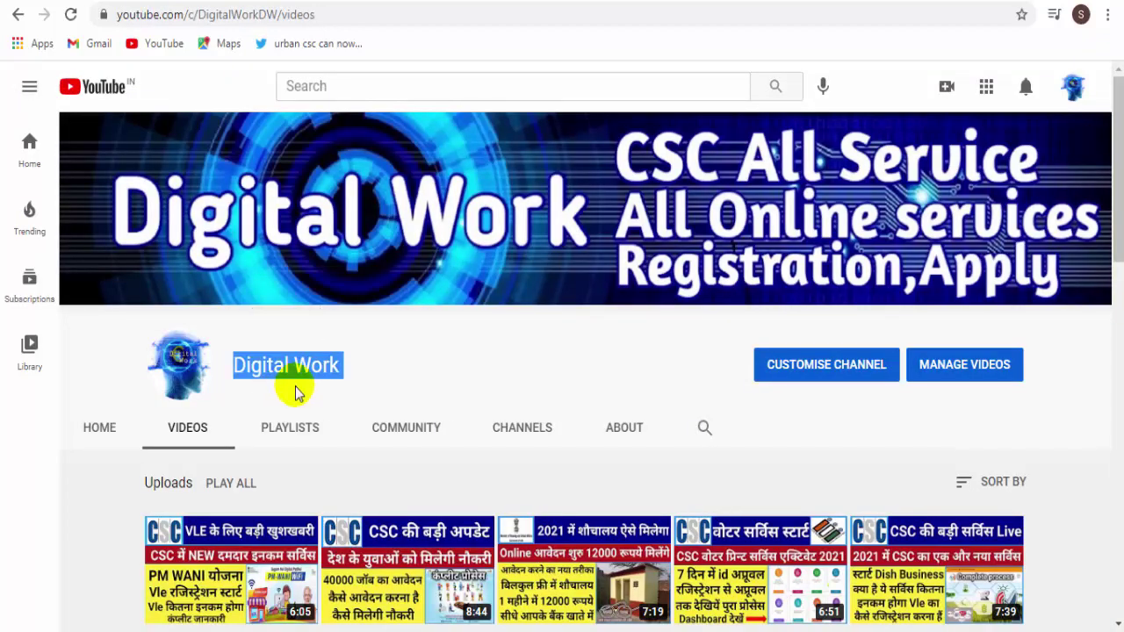